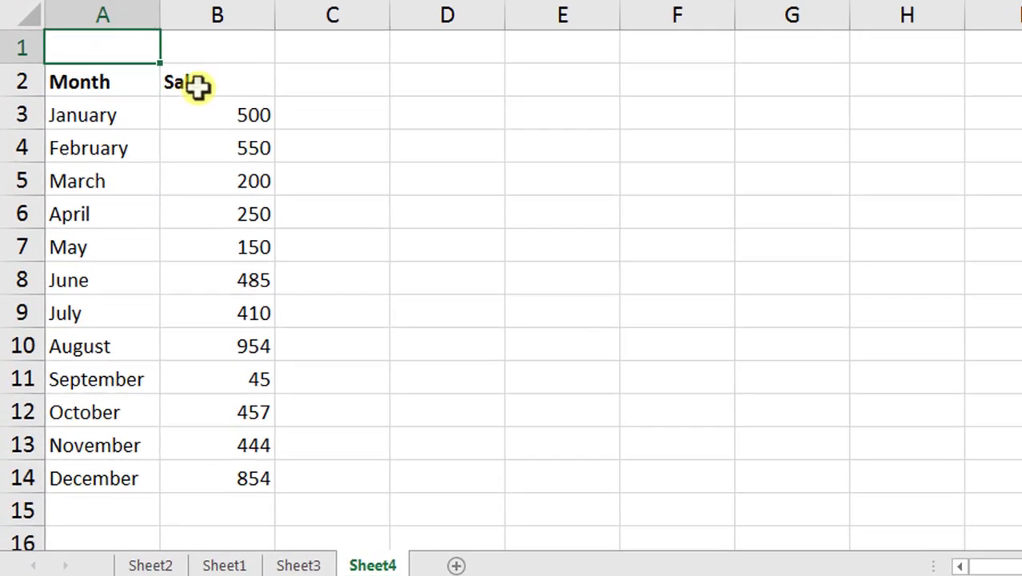
Step: Turn on AutoFilter for the Month and Sale header row with Ctrl+Shift+L
click(133, 216)
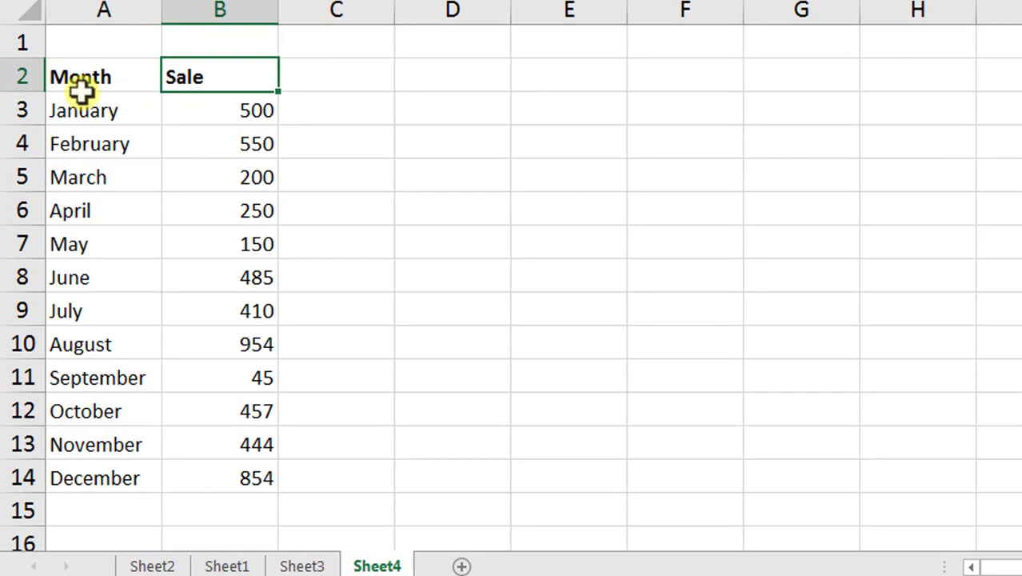
drag(82, 90, 273, 477)
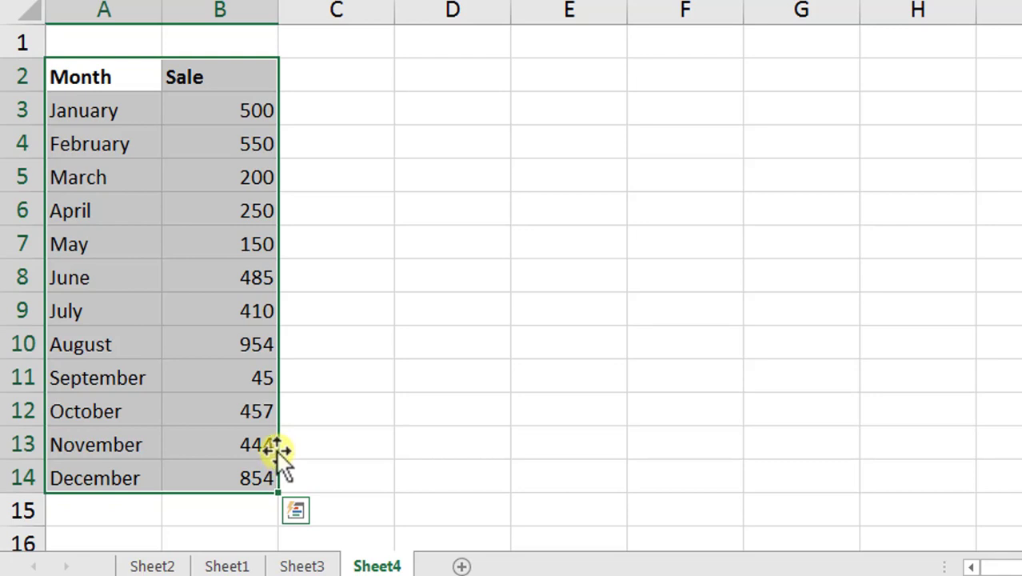
click(202, 129)
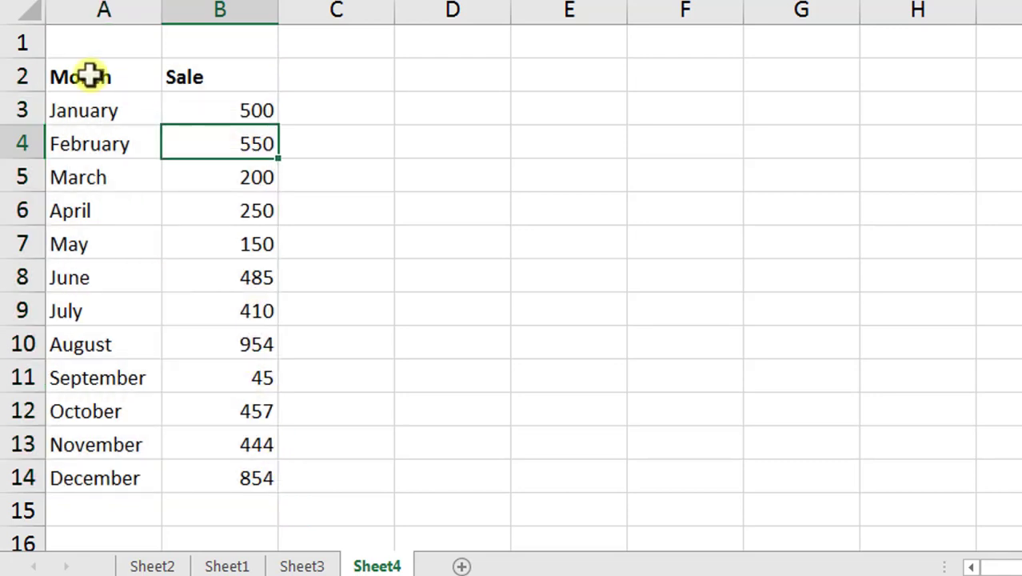
drag(86, 75, 218, 87)
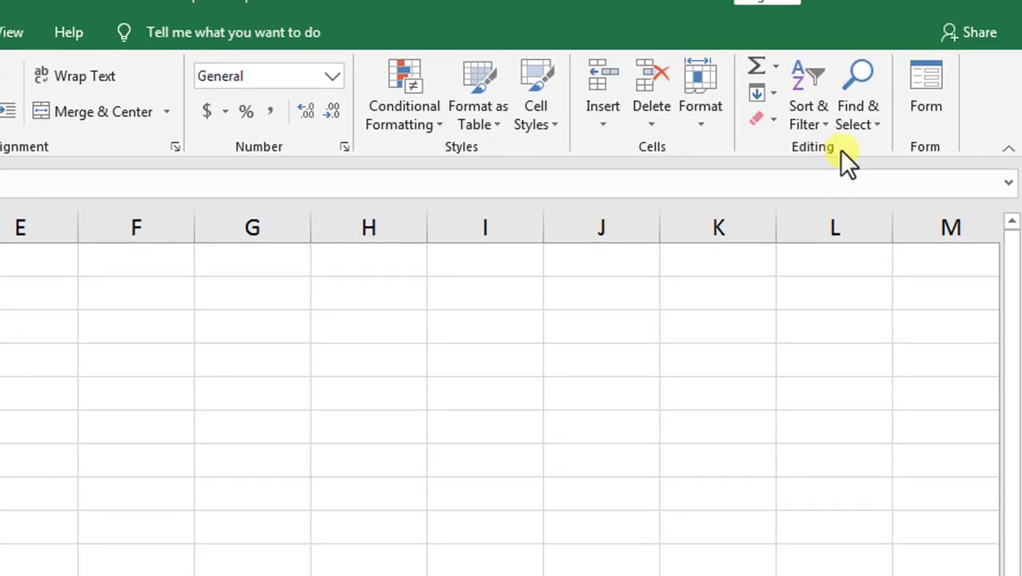
click(809, 120)
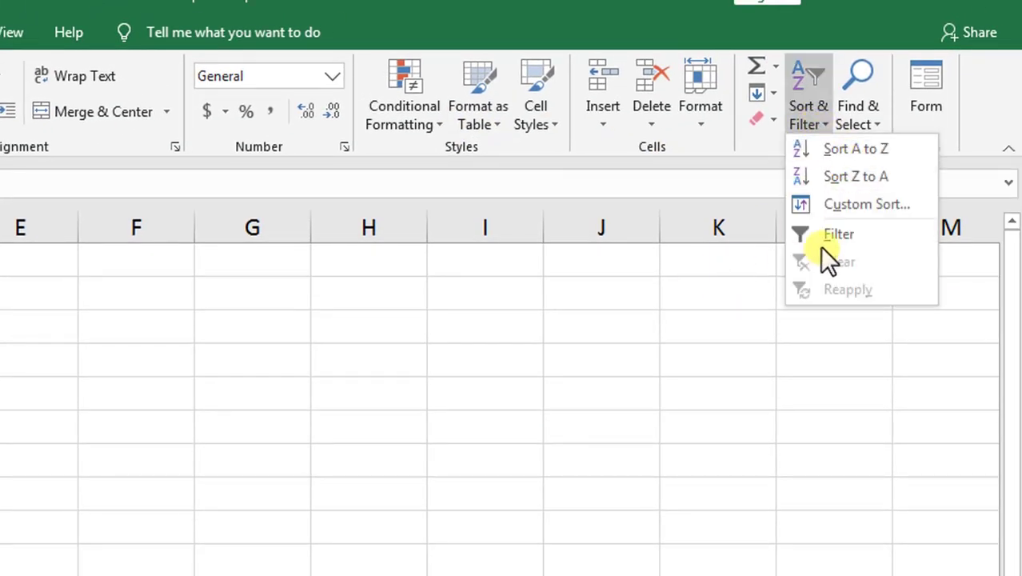
key(Escape)
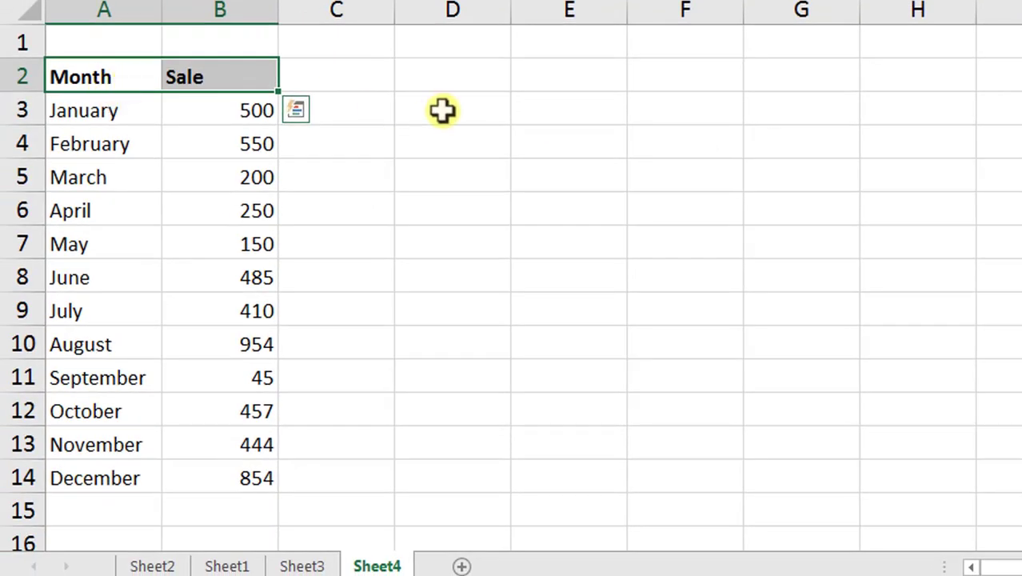
click(442, 109)
drag(82, 71, 238, 73)
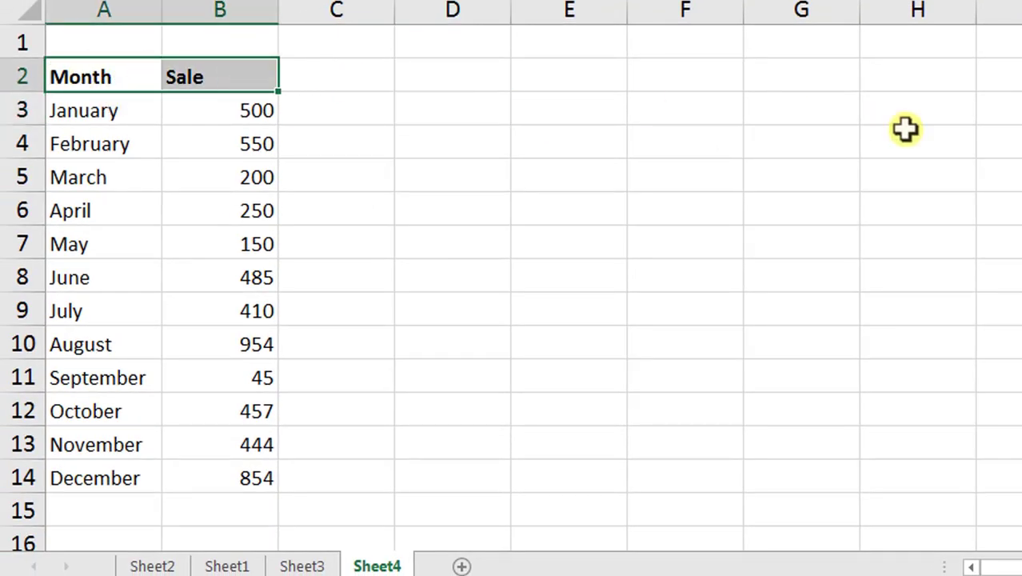
key(ctrl+shift+l)
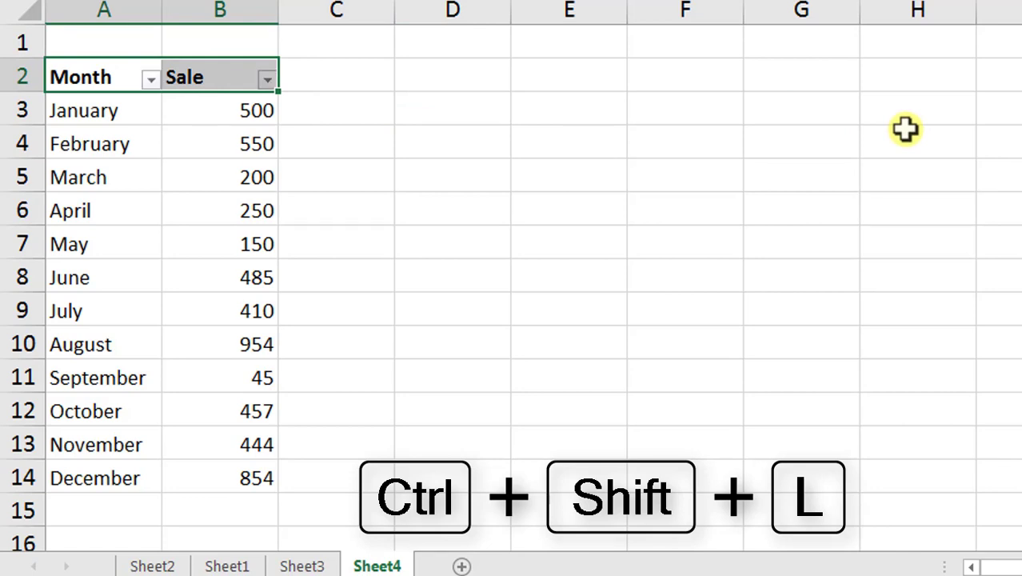
Step: Filter the Month column to show only February and December
click(150, 79)
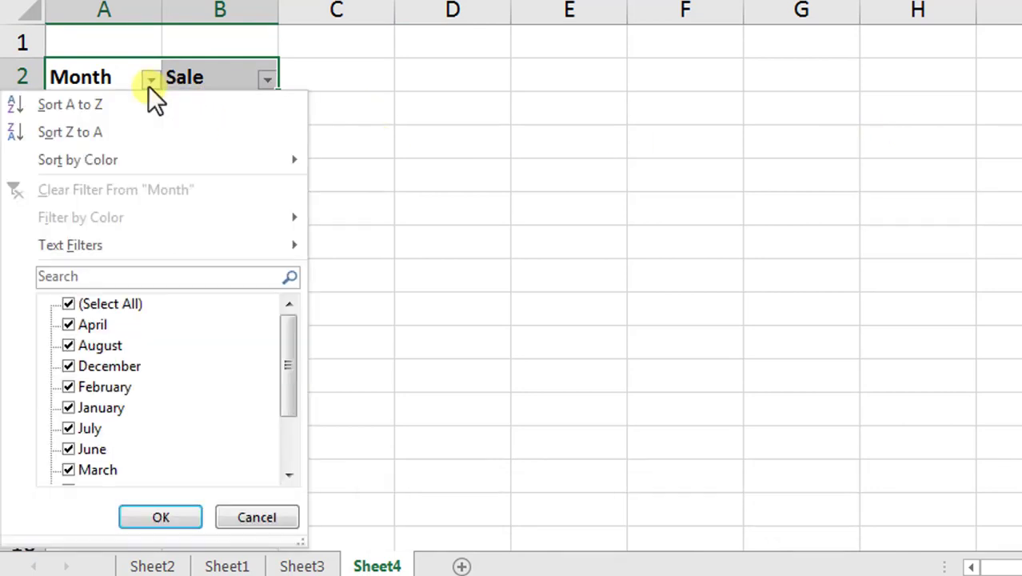
click(68, 304)
click(68, 365)
click(68, 386)
click(135, 518)
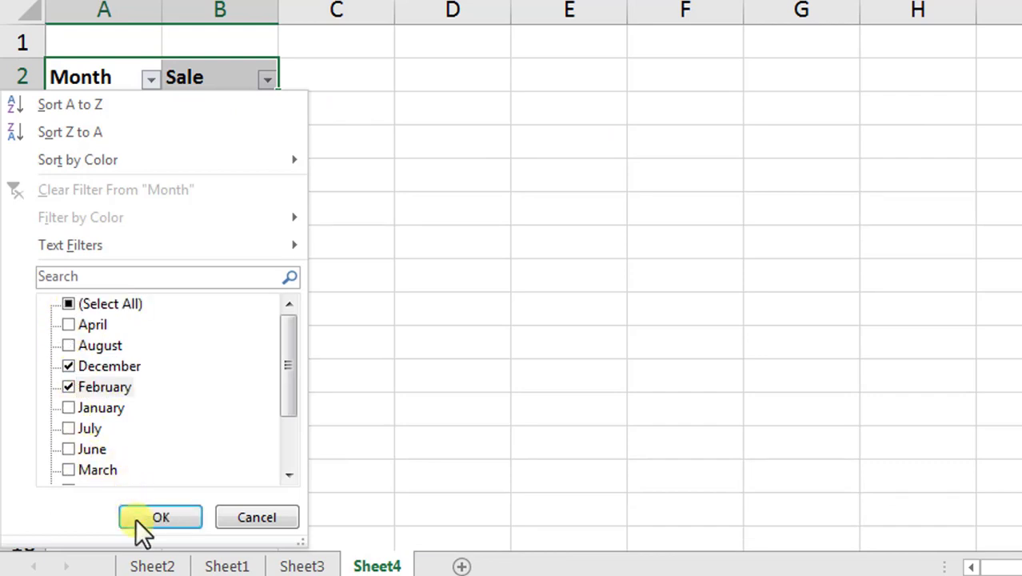
click(484, 288)
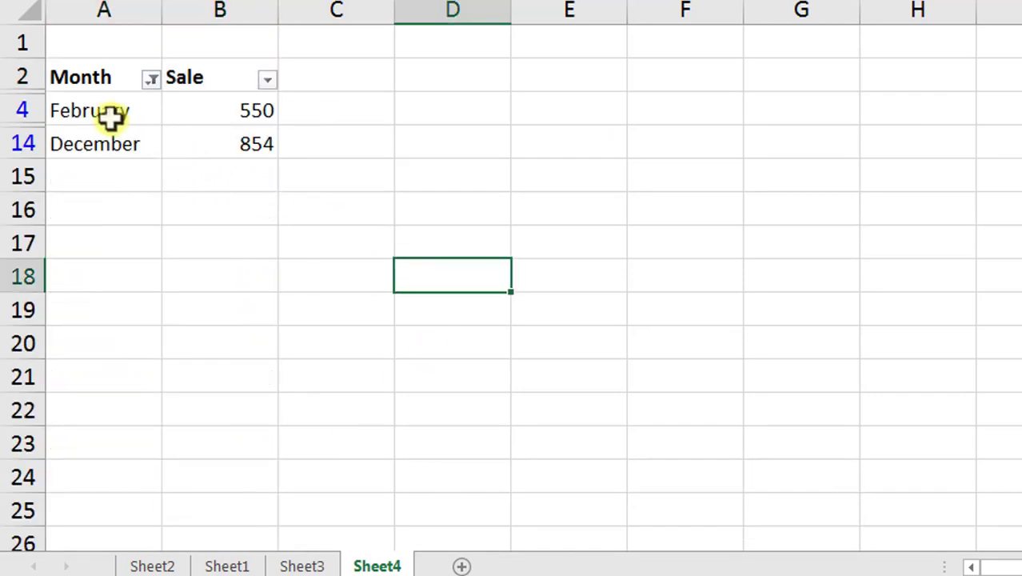
Step: Reselect all months in the Month filter so all twelve rows show again
click(151, 78)
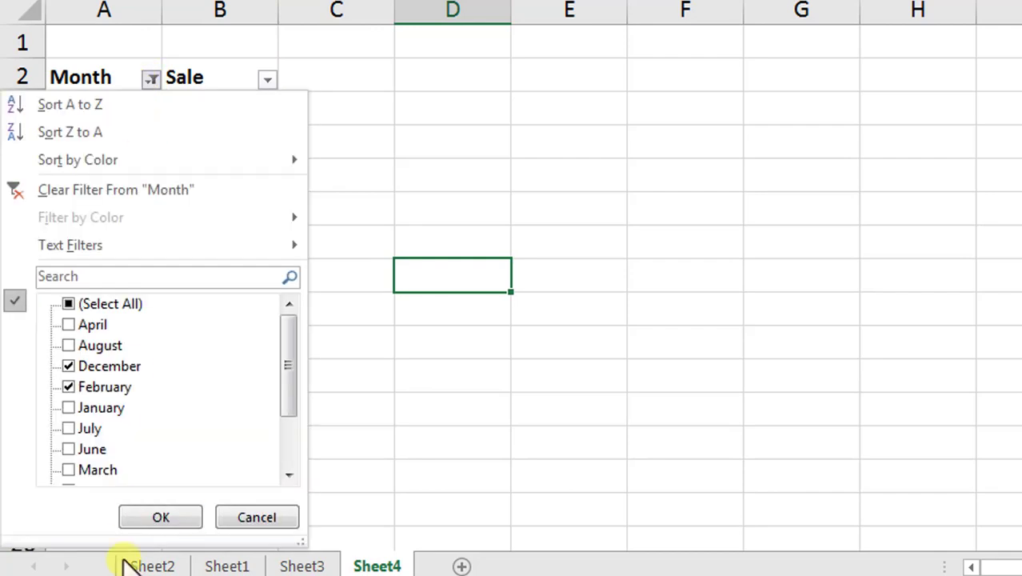
click(68, 303)
click(169, 524)
click(646, 162)
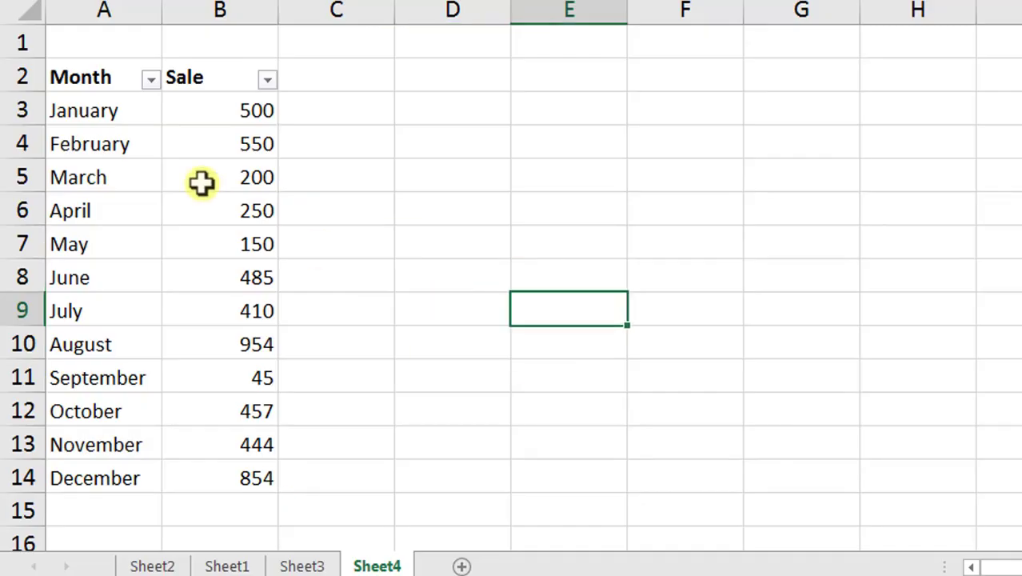
Step: Insert a quick Alt+F1 sales chart of the Month/Sale table, resize it, then delete it
drag(80, 77, 256, 486)
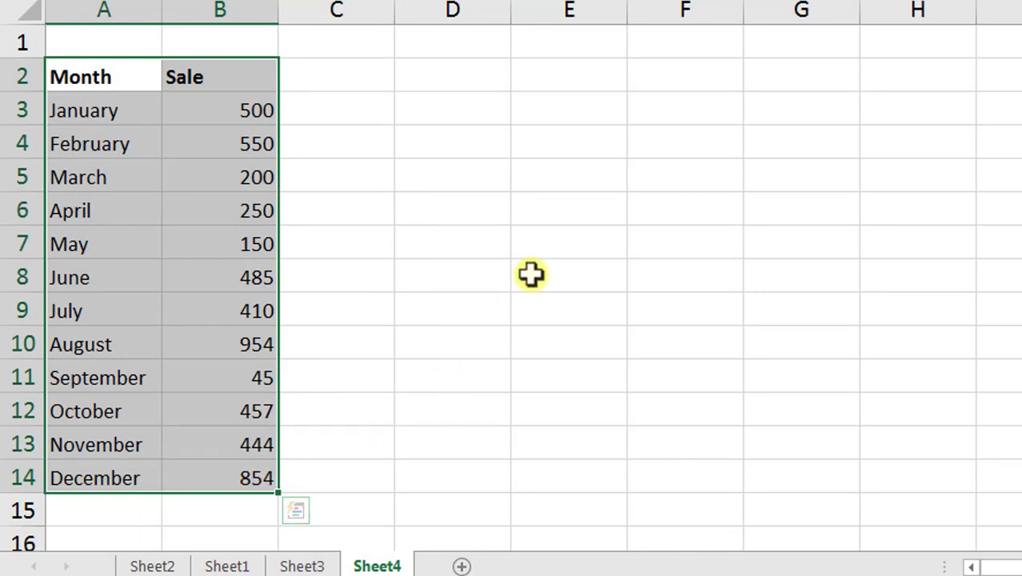
key(alt+F1)
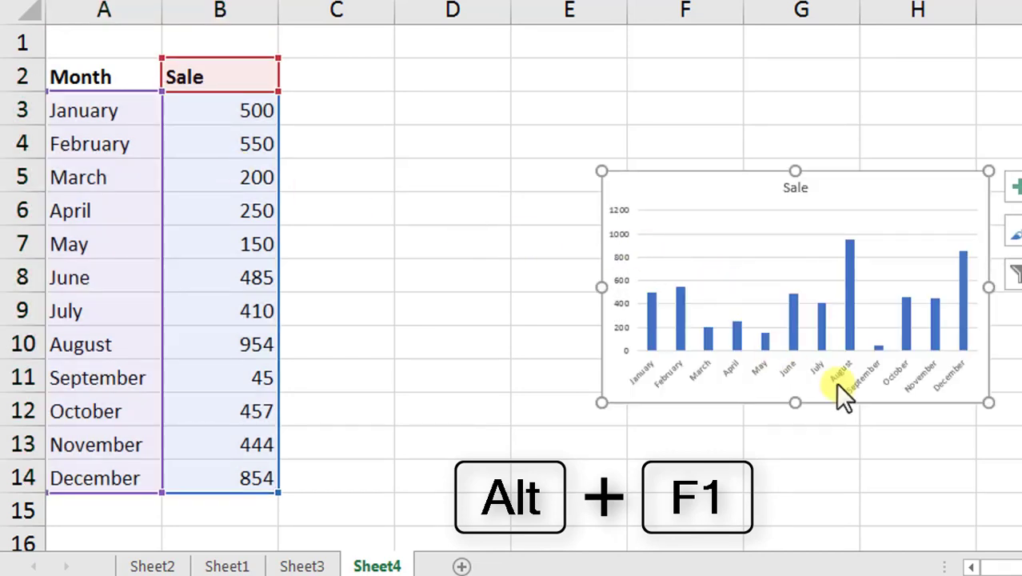
drag(985, 394, 1021, 495)
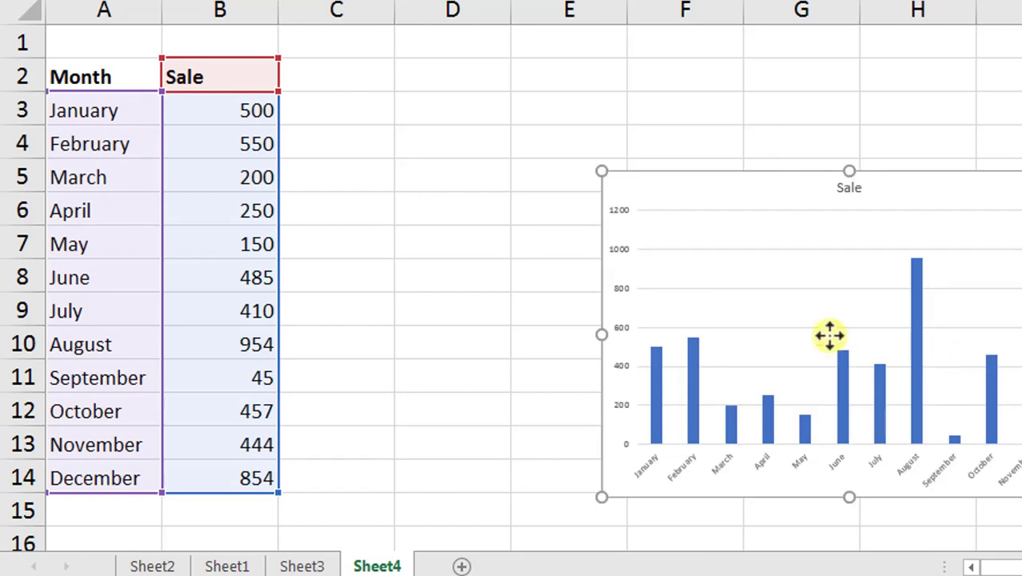
drag(828, 335, 660, 283)
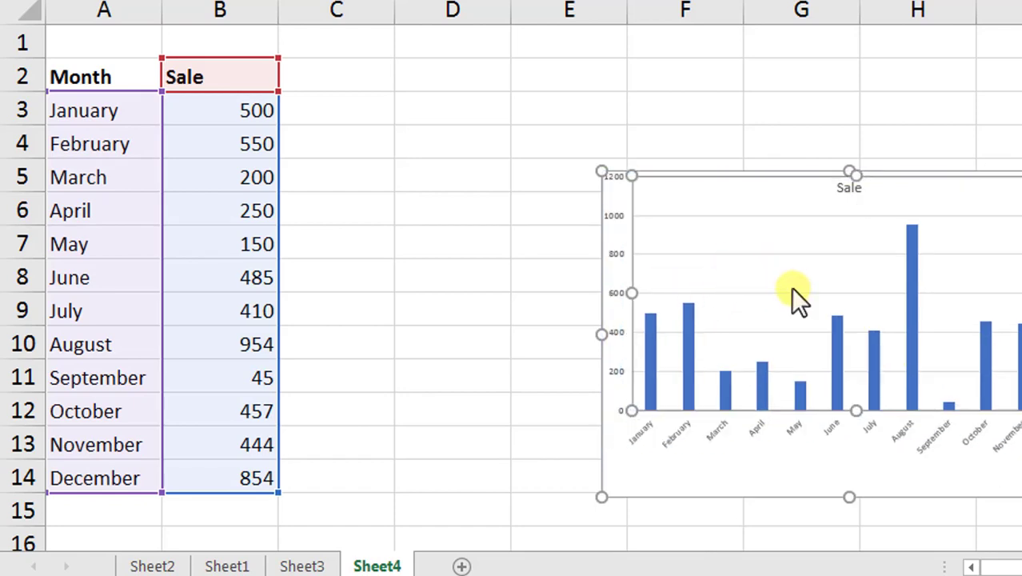
key(Delete)
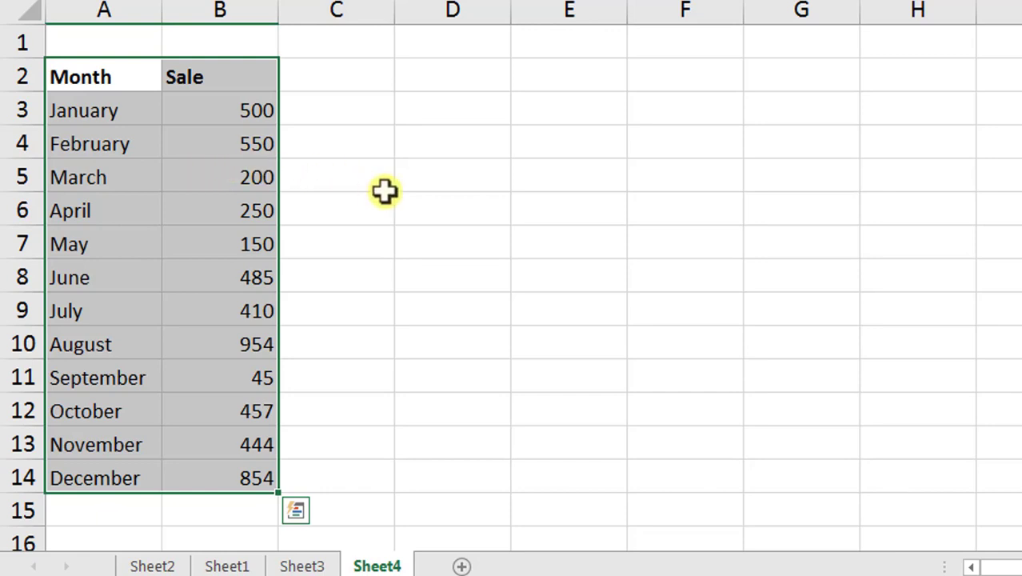
Step: Select the twelve sale values B3:B14 in column B
drag(383, 192, 376, 209)
scroll(272, 432, down, 1)
scroll(237, 404, up, 1)
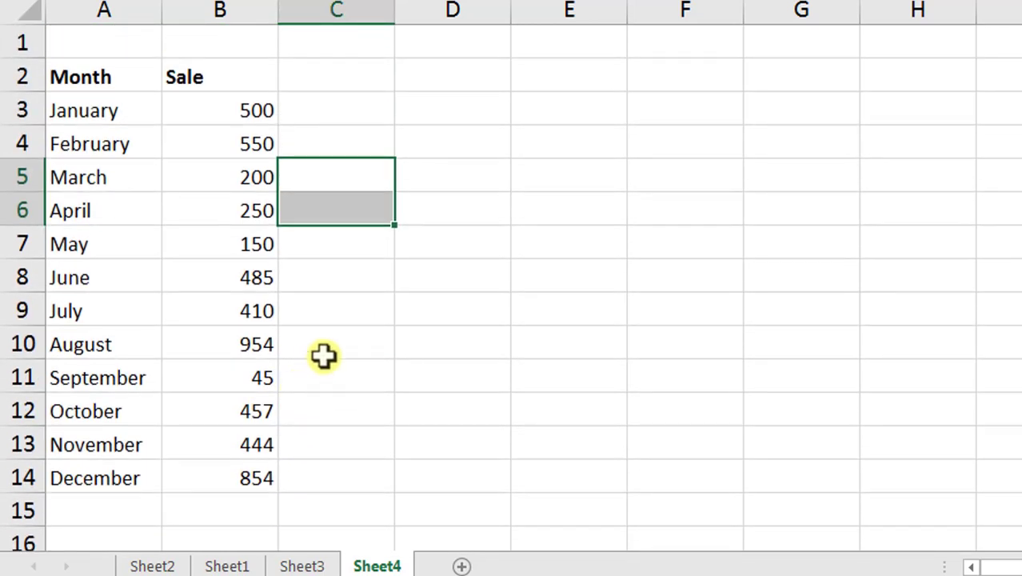
drag(215, 105, 222, 472)
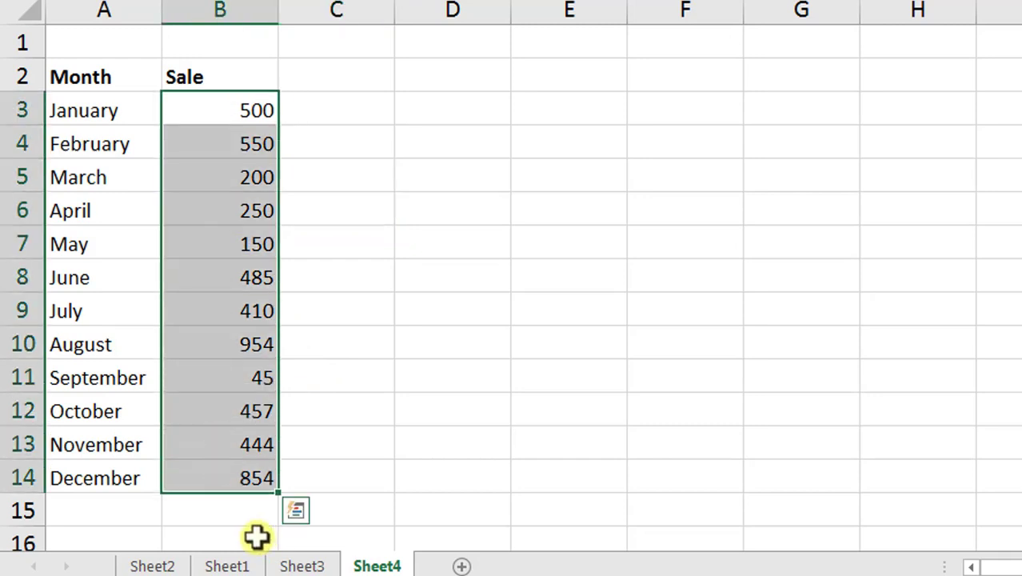
click(240, 511)
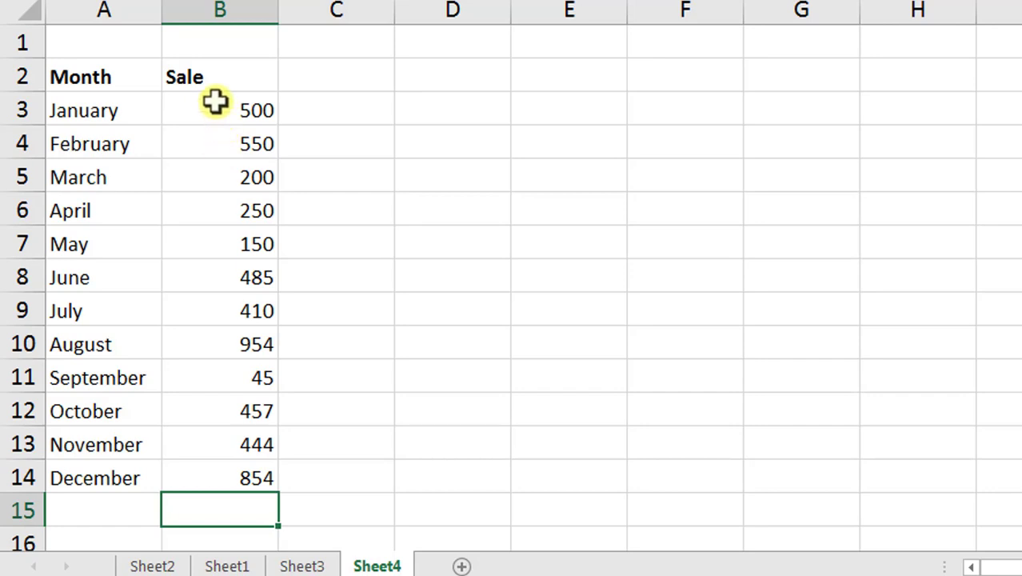
mouse_move(196, 111)
mouse_down()
mouse_move(208, 463)
mouse_move(278, 427)
mouse_up()
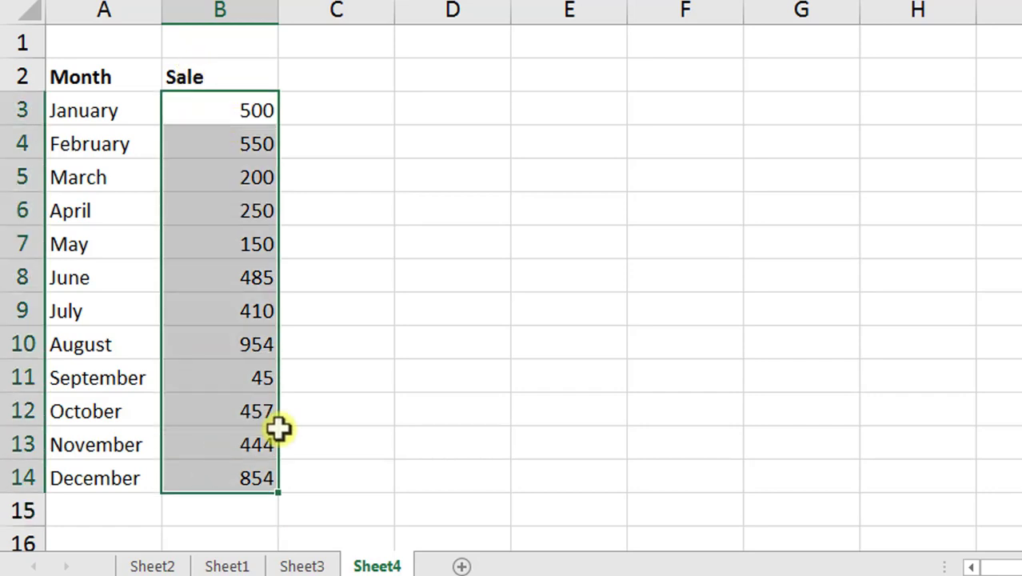
drag(335, 310, 430, 407)
click(430, 407)
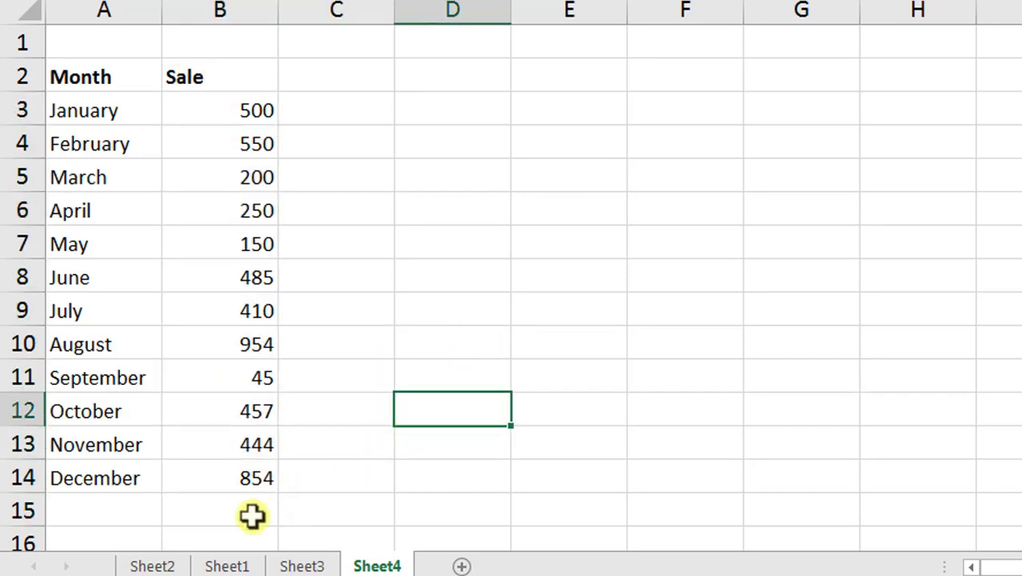
Step: Put =SUM(B3:B14) in B15 with Alt+=, giving a 5299 total
click(251, 512)
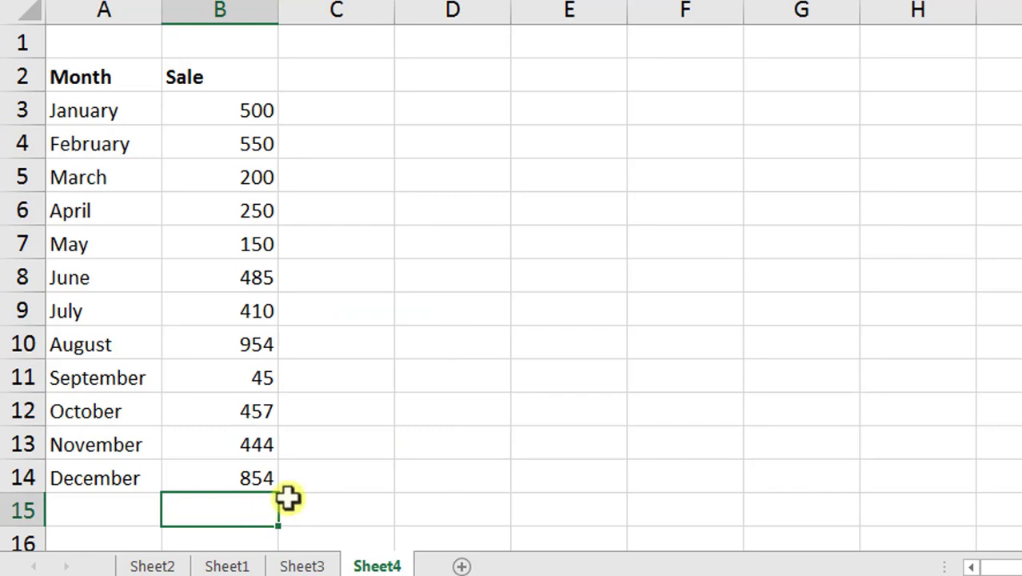
key(alt+equal)
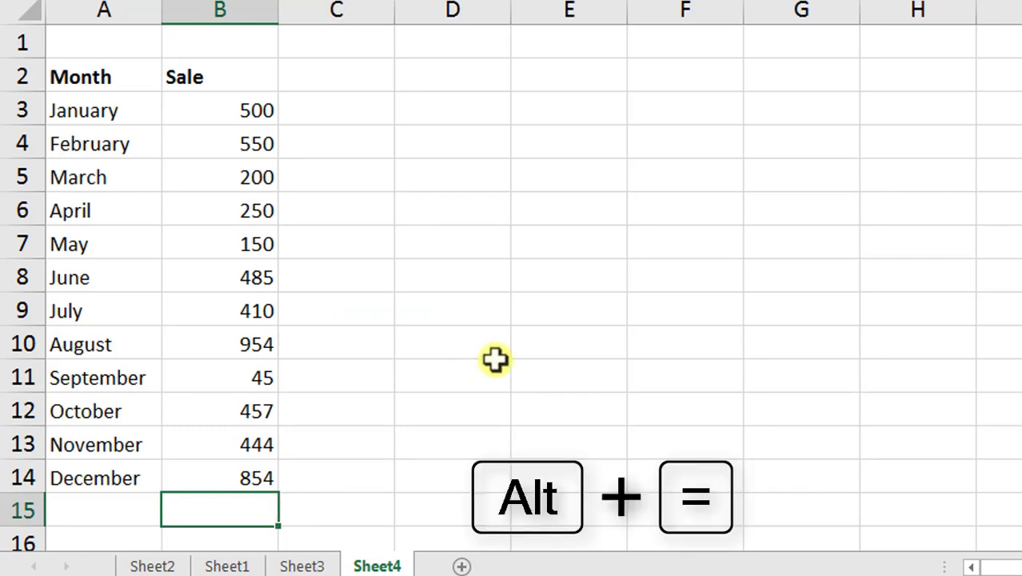
key(alt+equal)
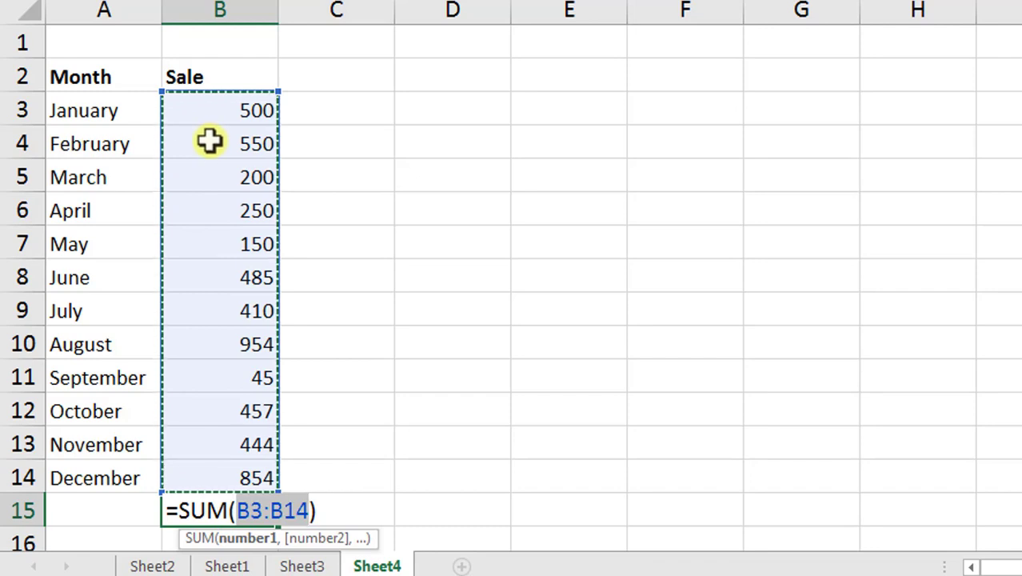
key(Return)
click(230, 477)
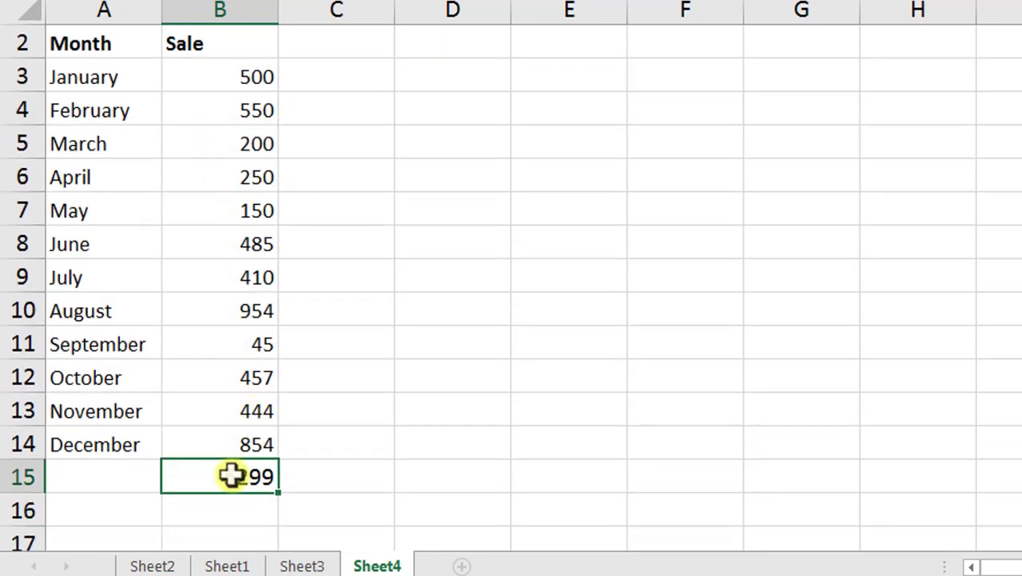
Step: Enter trial values 45 in C3 and 55 in D3, then sum row 3 in E3
click(351, 102)
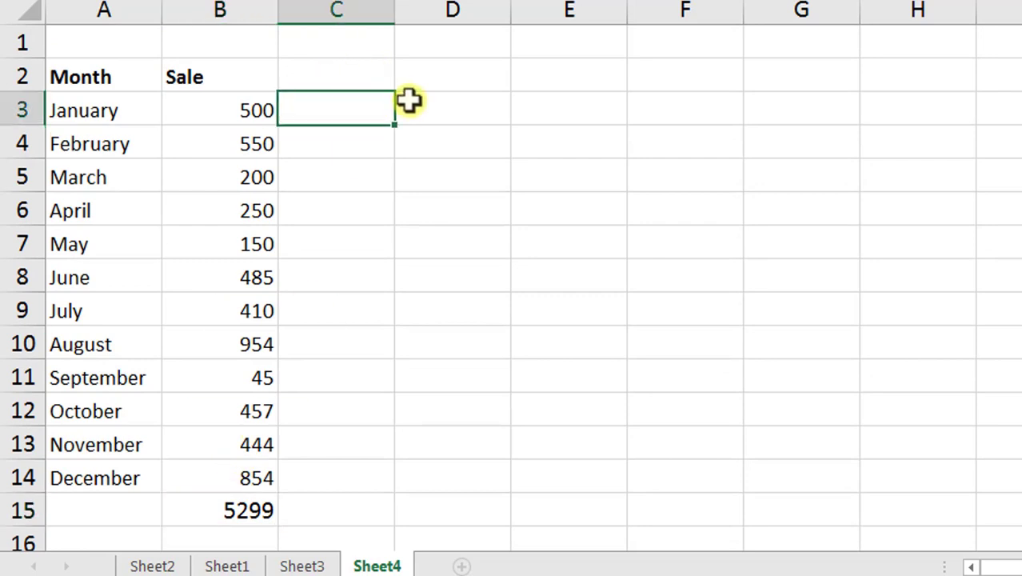
text(45)
key(Tab)
text(5)
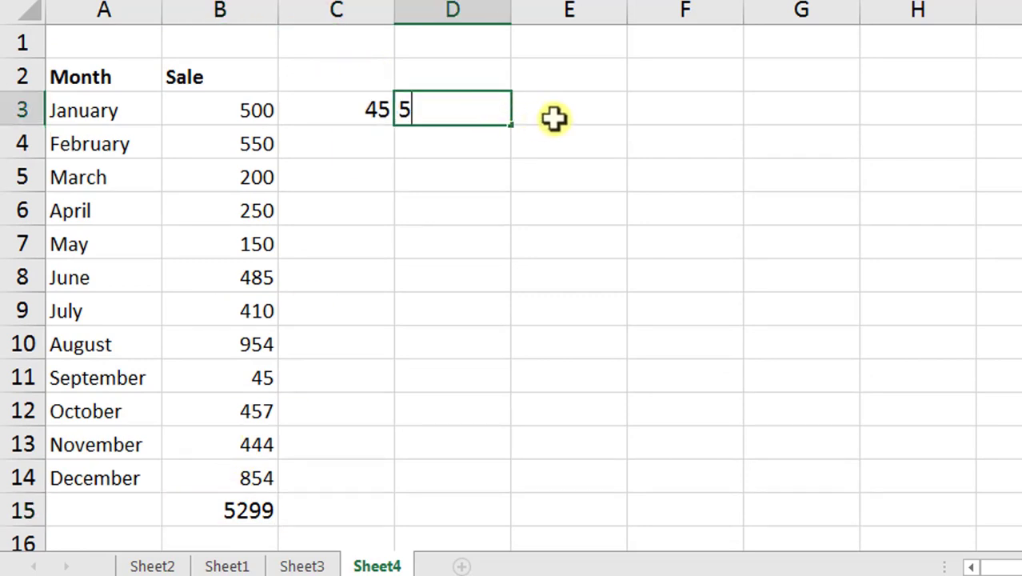
text(5)
key(Tab)
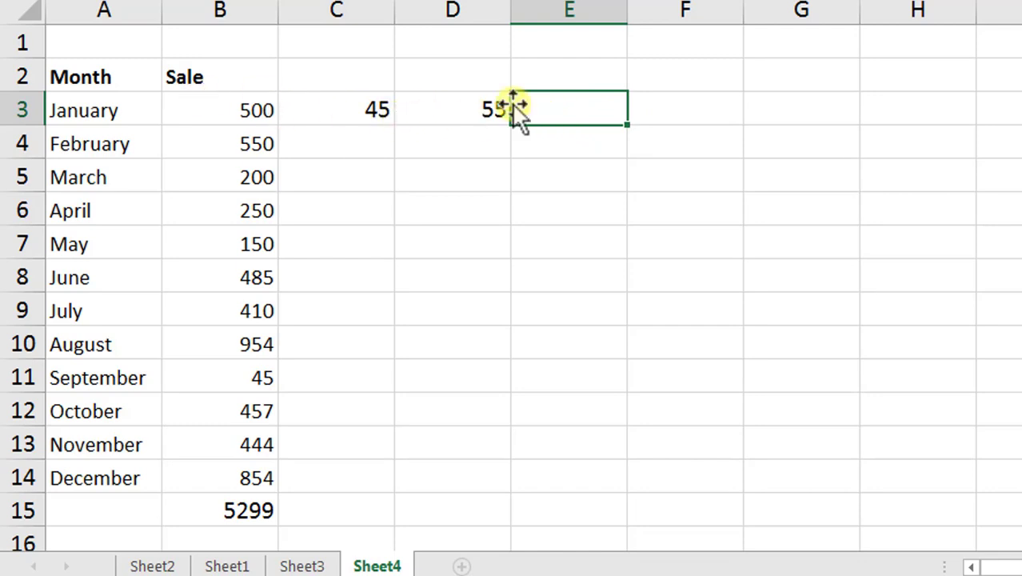
key(alt+equal)
key(Return)
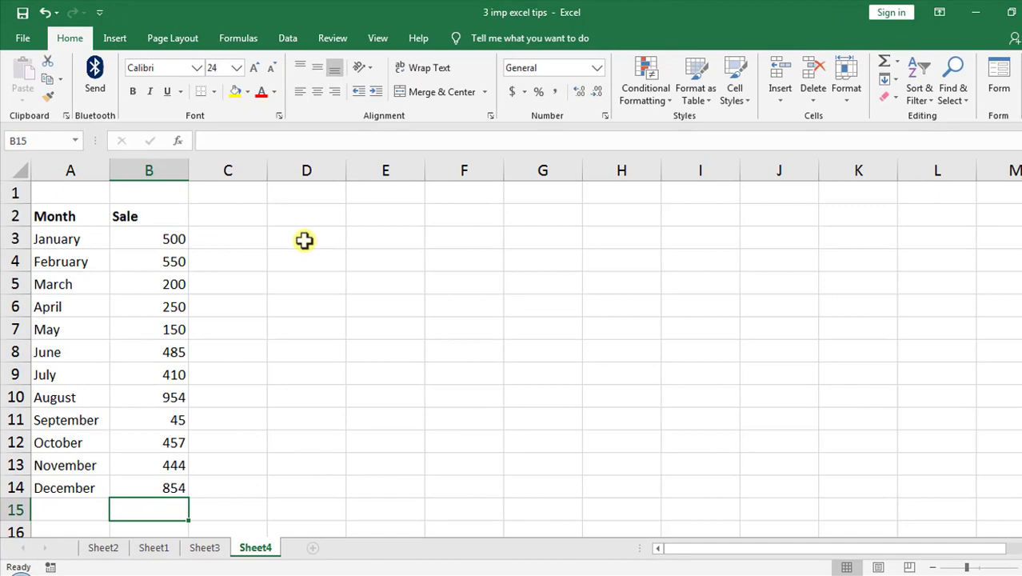
Step: Format B3:B14 as Currency with the ₹ Hindi symbol and two decimals, e.g. ₹ 500.00
mouse_move(144, 238)
mouse_down()
mouse_move(155, 369)
mouse_move(143, 484)
mouse_up()
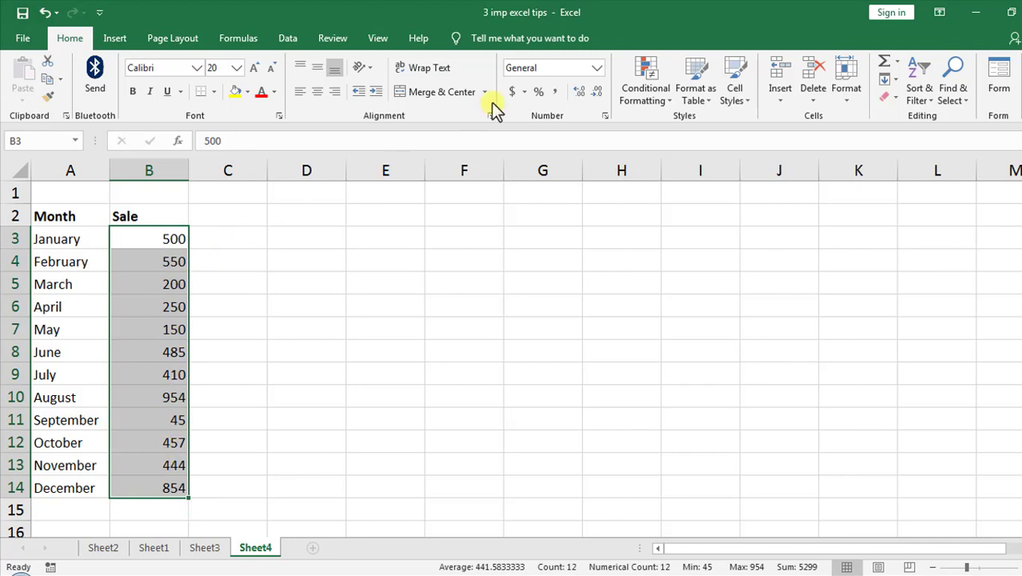
click(596, 70)
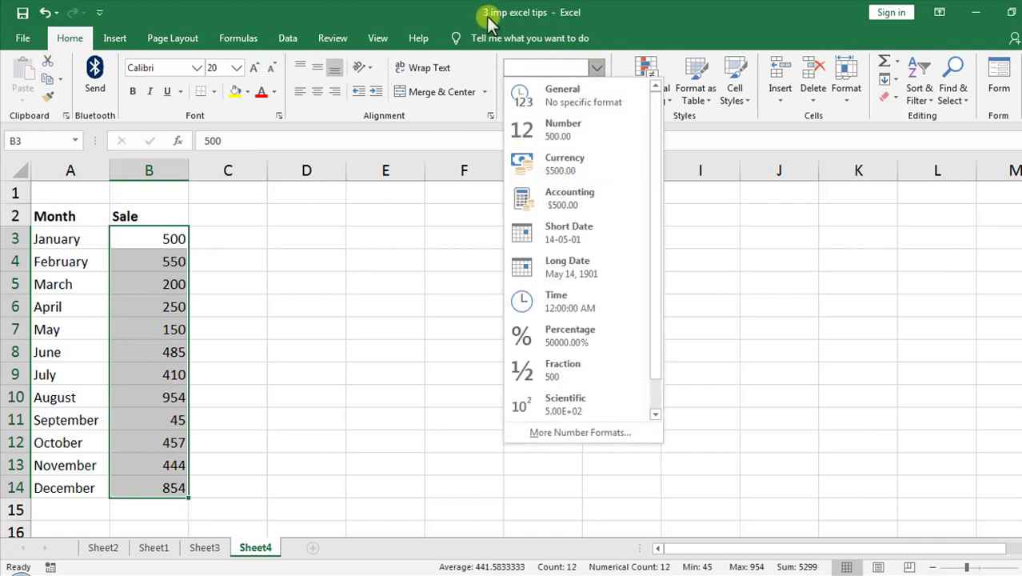
click(365, 10)
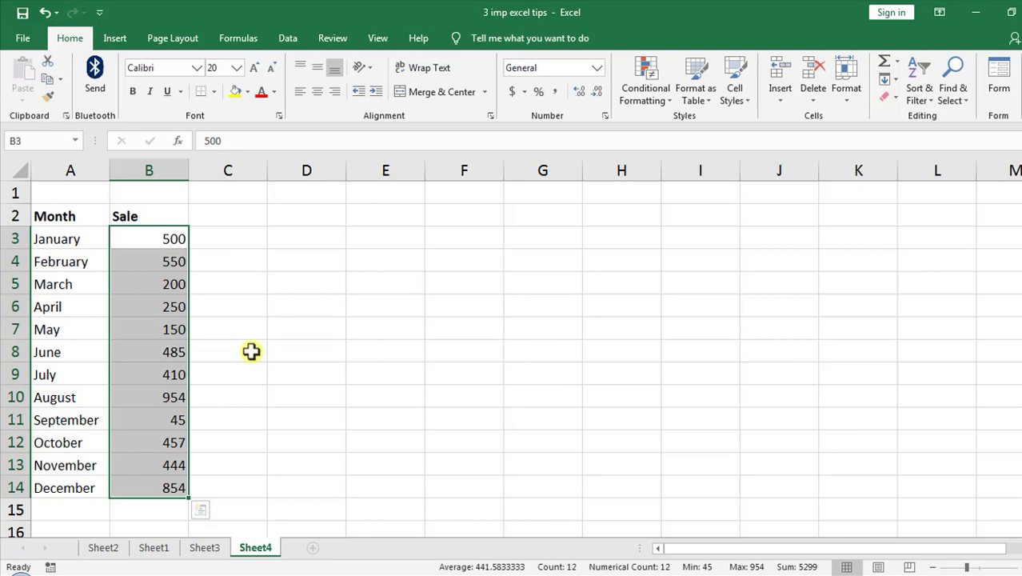
key(ctrl+1)
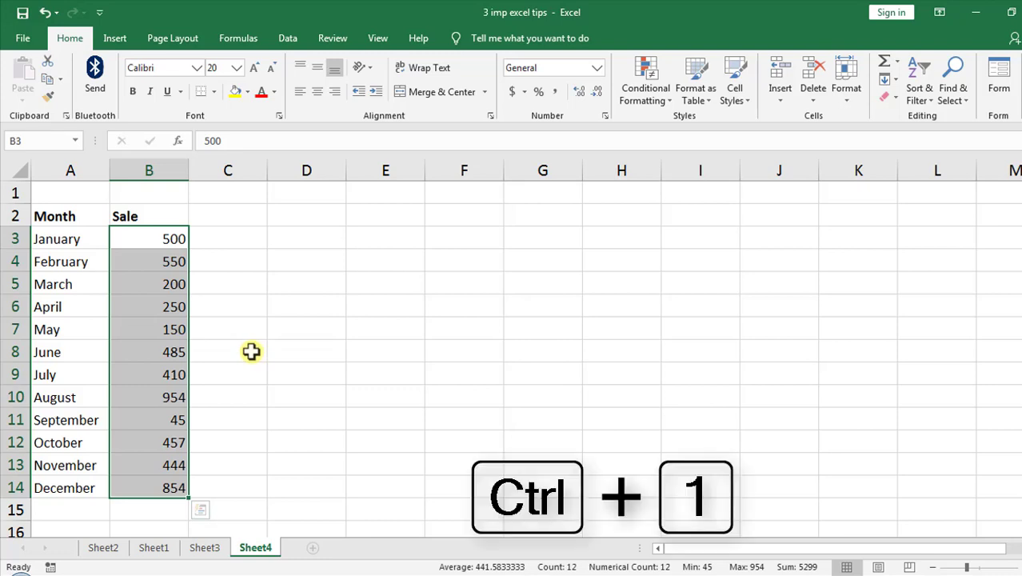
key(ctrl+1)
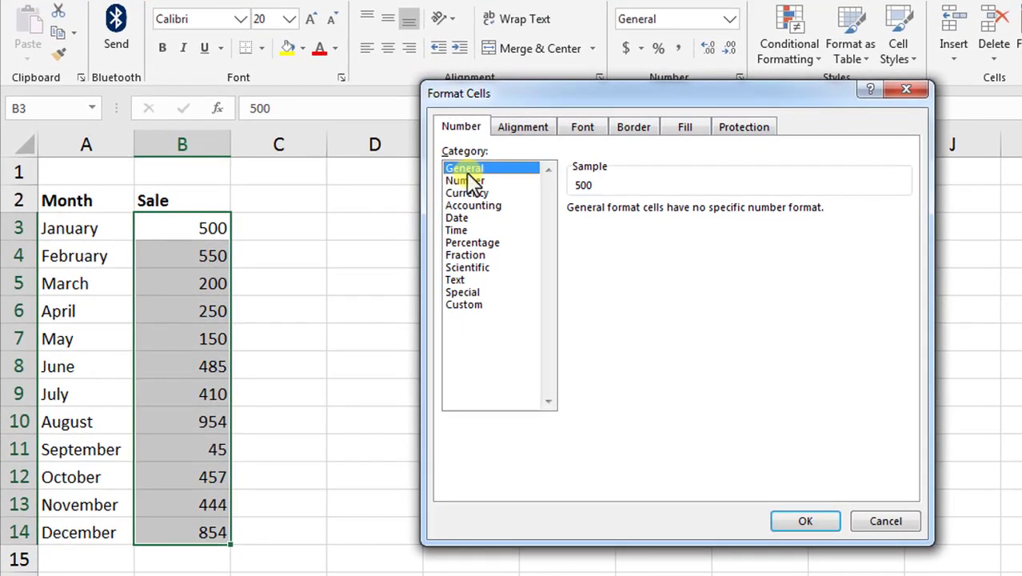
click(472, 181)
click(464, 192)
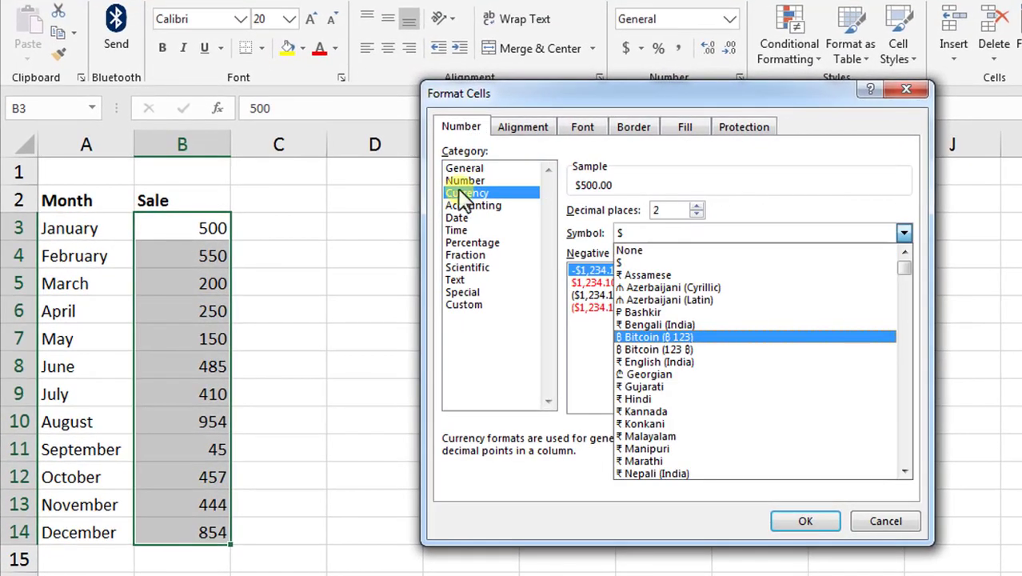
click(651, 398)
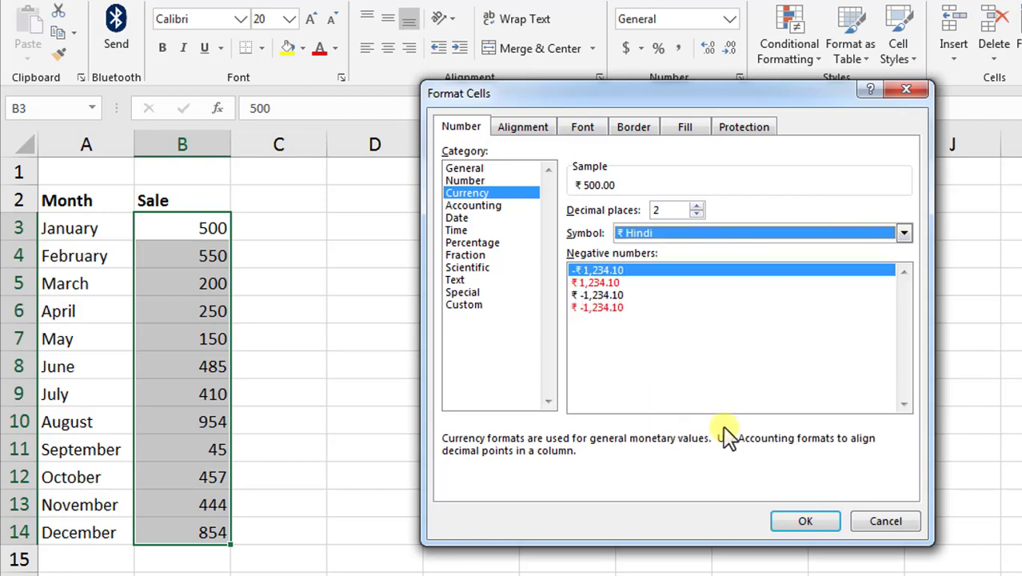
click(813, 518)
click(310, 293)
drag(185, 228, 190, 528)
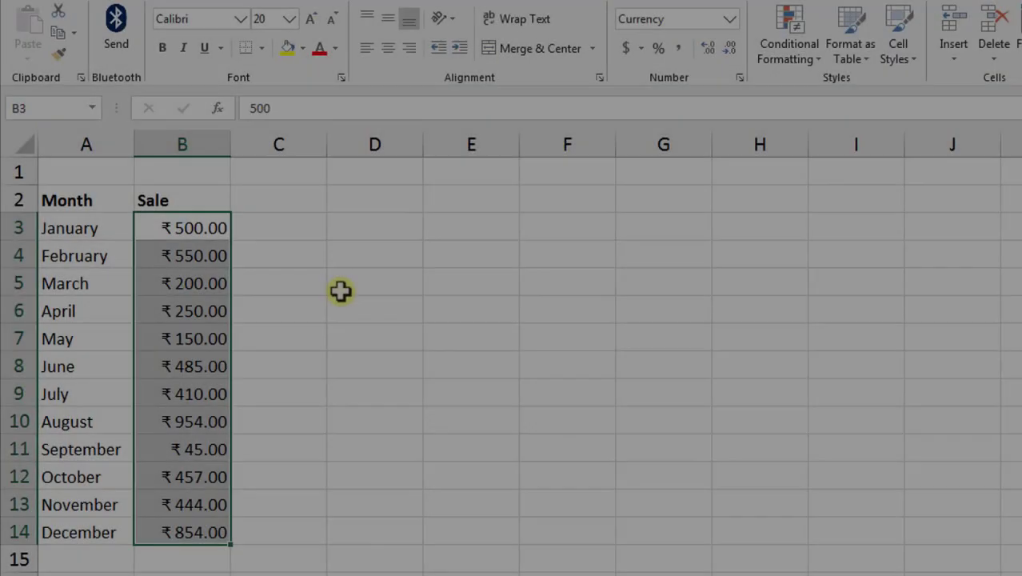
click(341, 292)
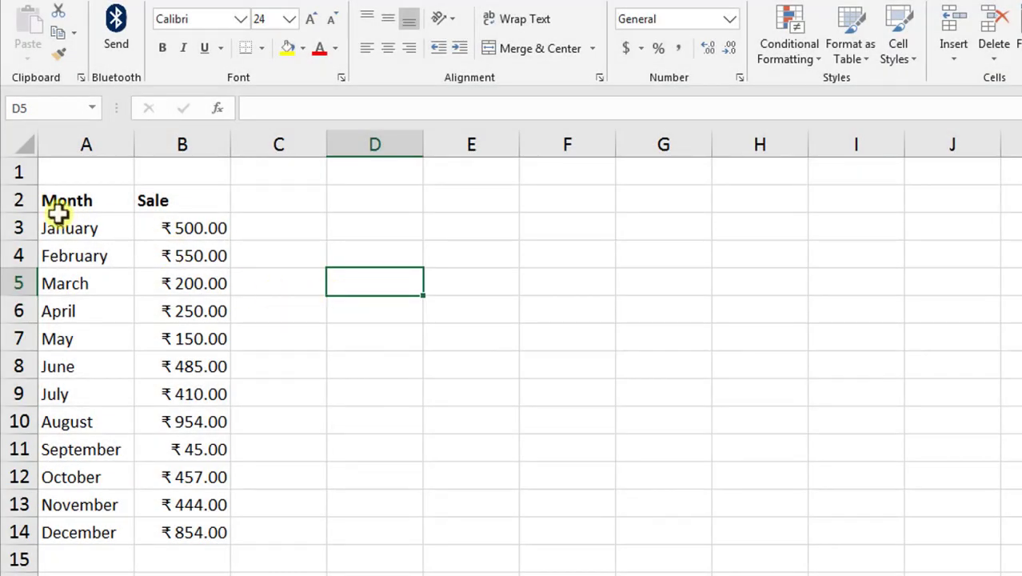
Step: Convert A2:B14 into Table1 with headers using Ctrl+T
mouse_move(62, 201)
mouse_down()
mouse_move(253, 386)
mouse_move(228, 529)
mouse_up()
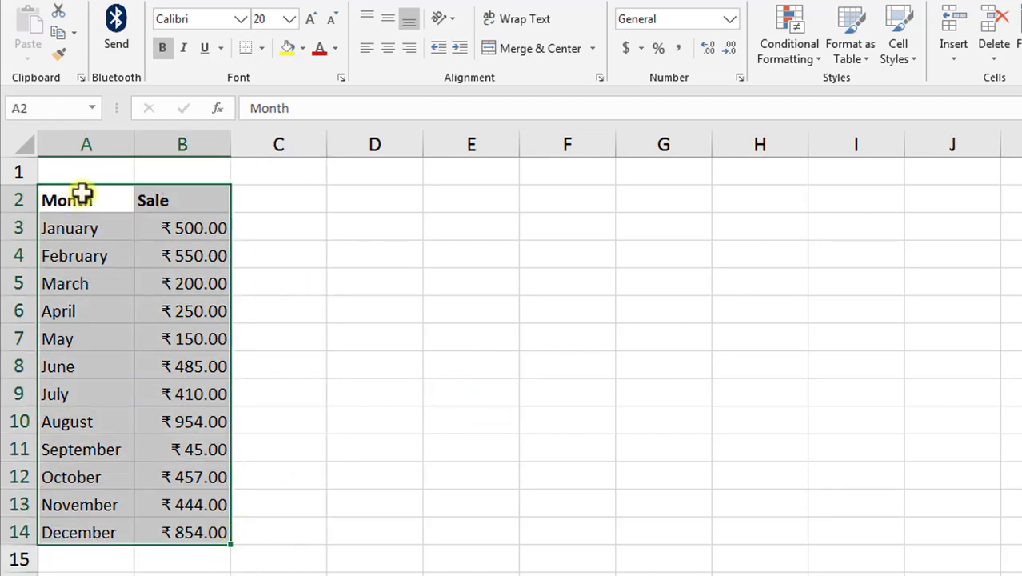
key(ctrl+t)
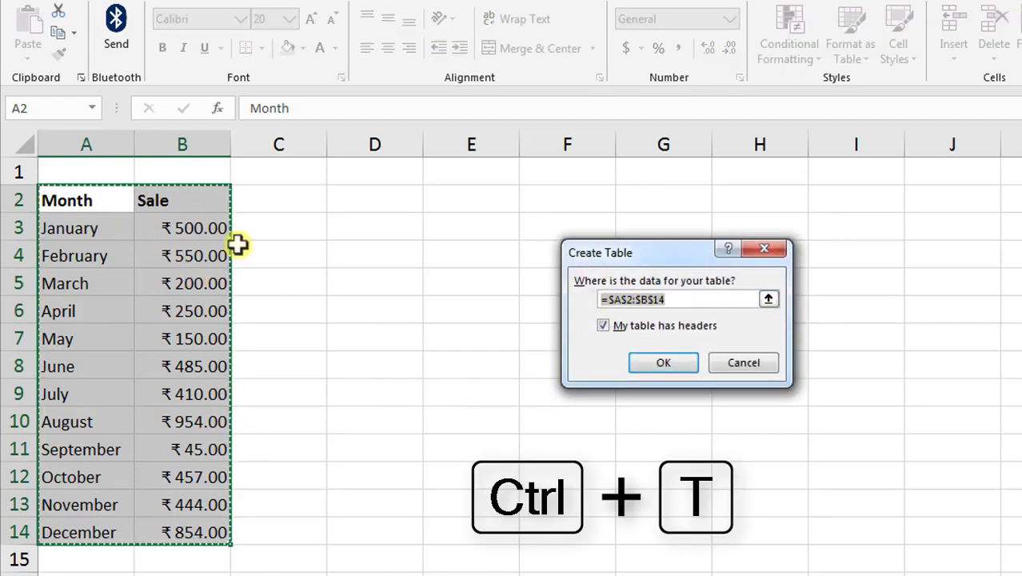
click(665, 367)
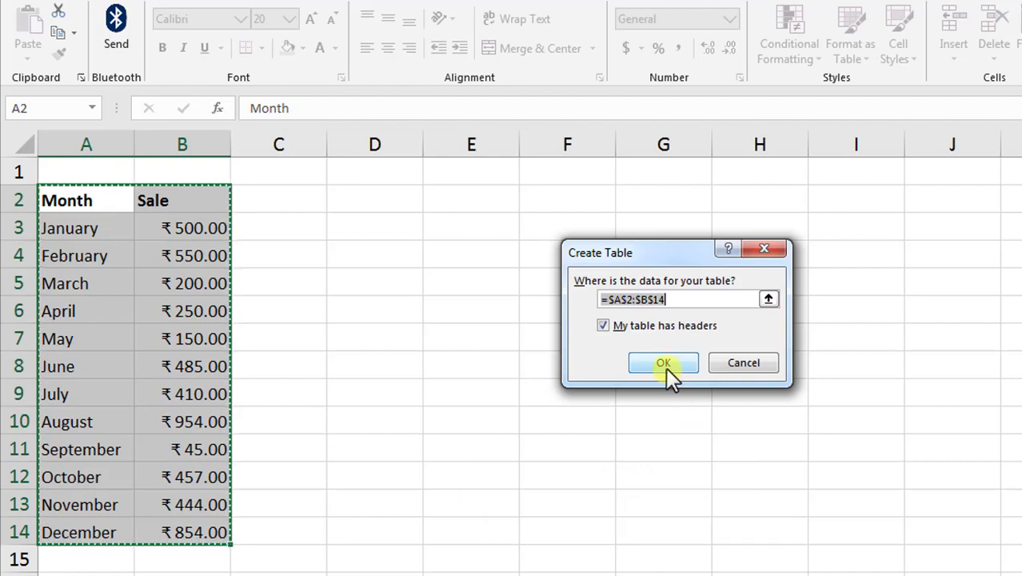
click(342, 320)
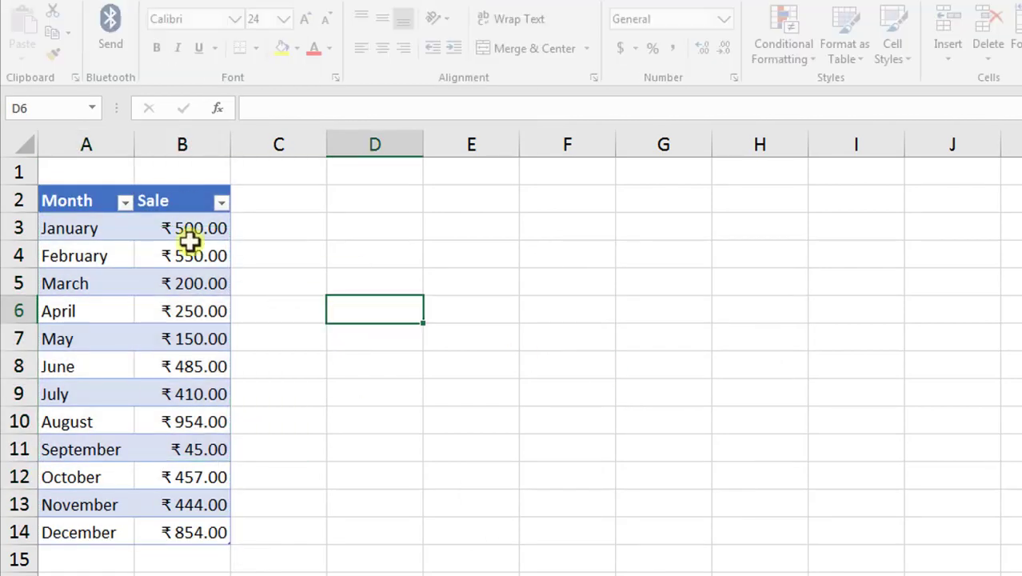
mouse_move(75, 200)
mouse_down()
mouse_move(243, 565)
mouse_move(192, 528)
mouse_up()
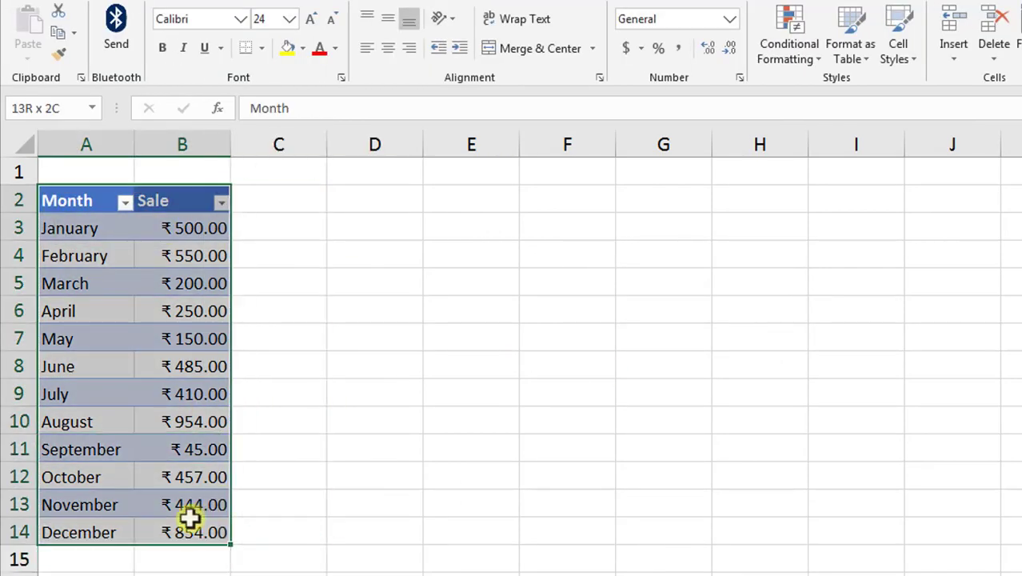
click(396, 415)
click(68, 206)
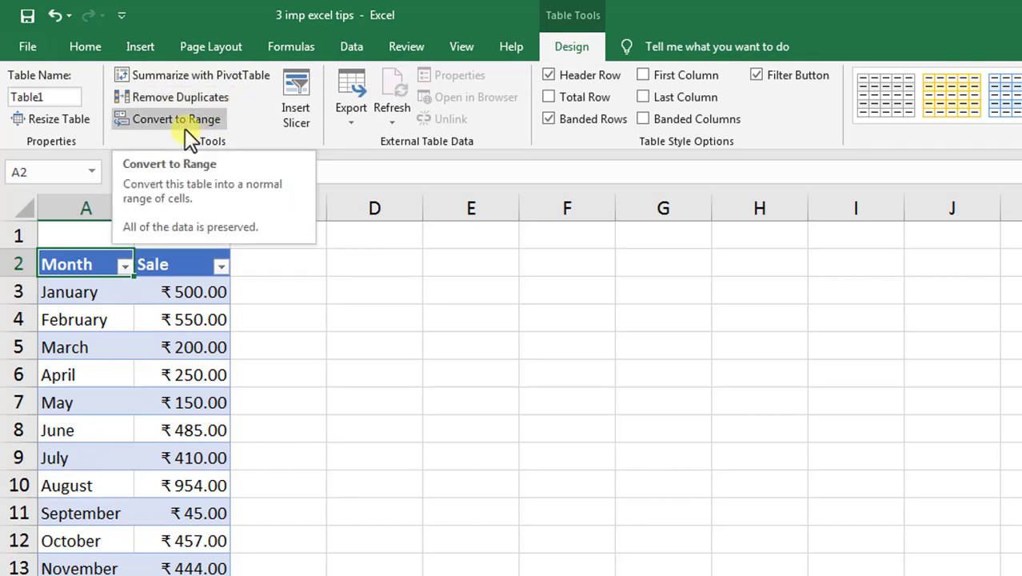
Step: Try Table1's export and banded-columns design options, leaving them off
click(355, 118)
click(432, 5)
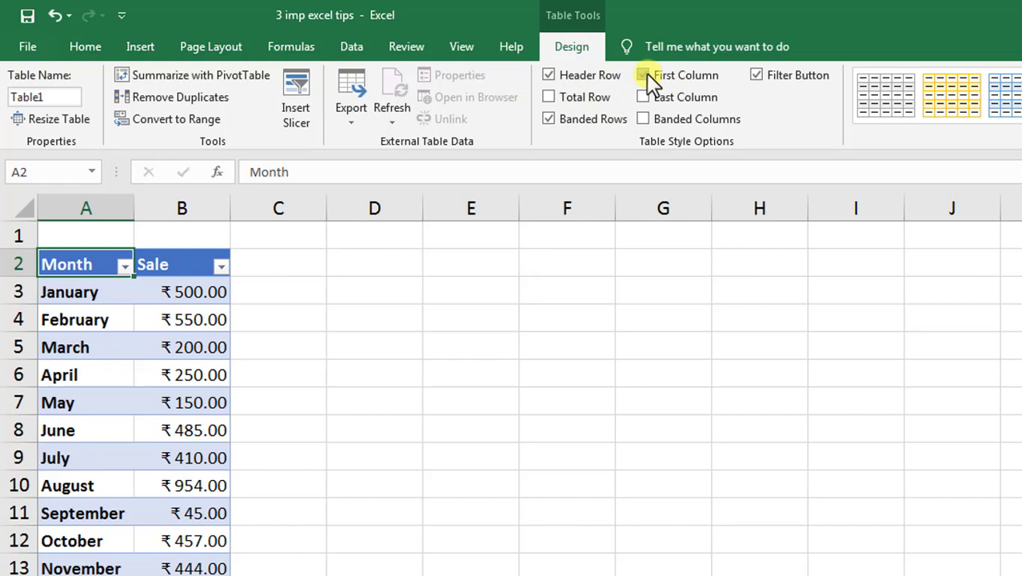
click(645, 121)
click(645, 121)
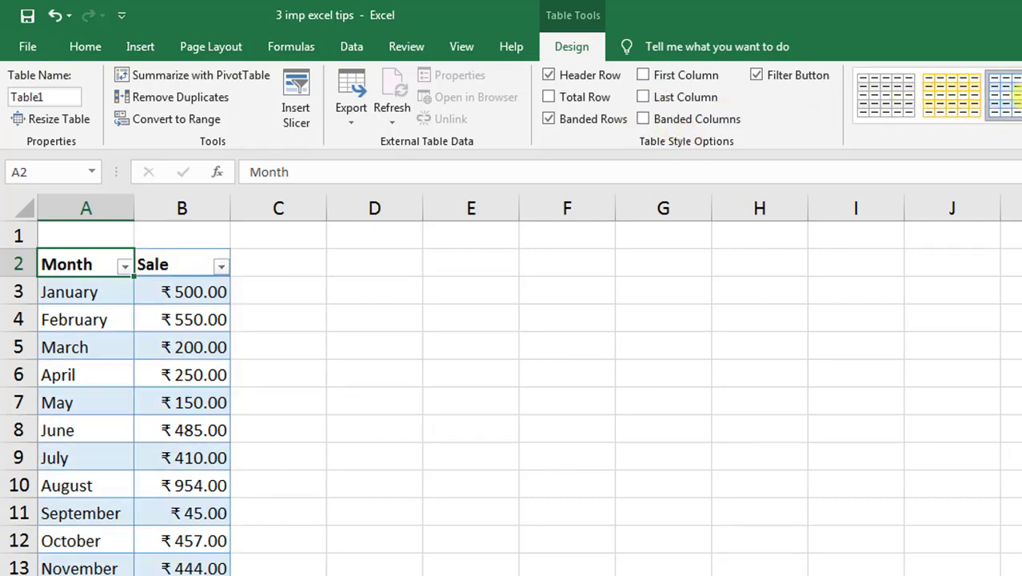
Step: Select cells A1 and B1 above the table for a title
click(379, 340)
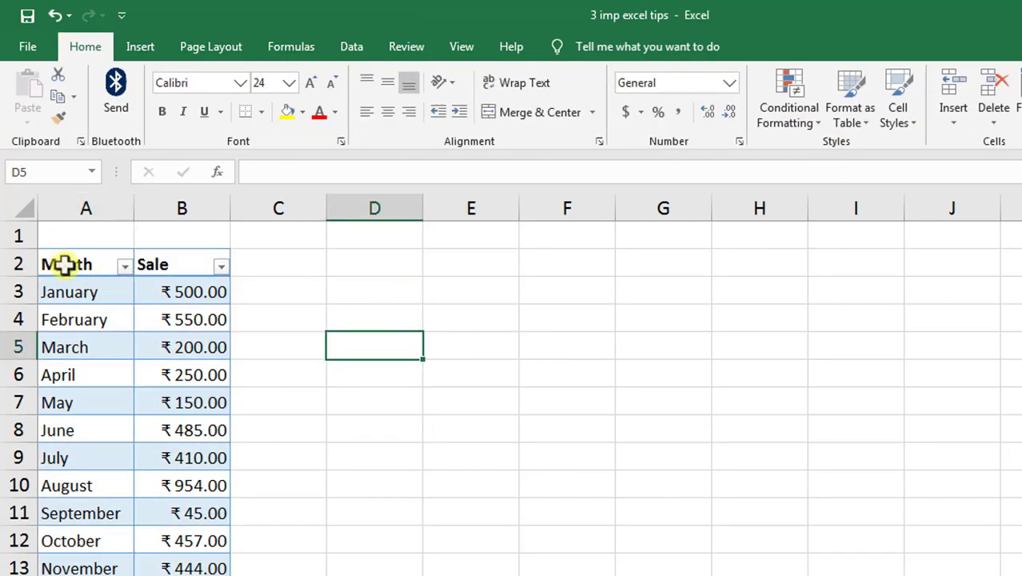
drag(64, 264, 171, 574)
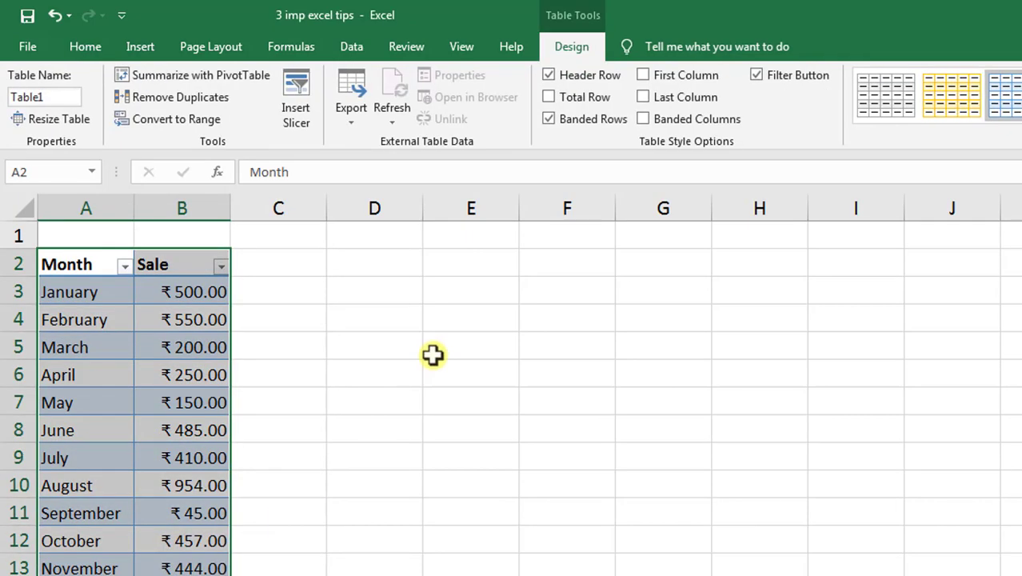
click(351, 318)
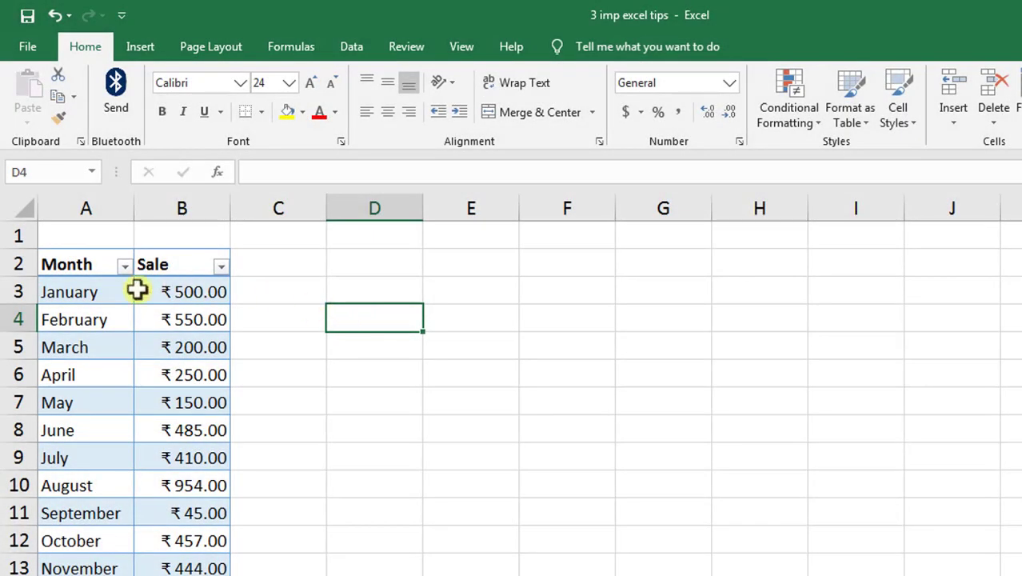
click(75, 264)
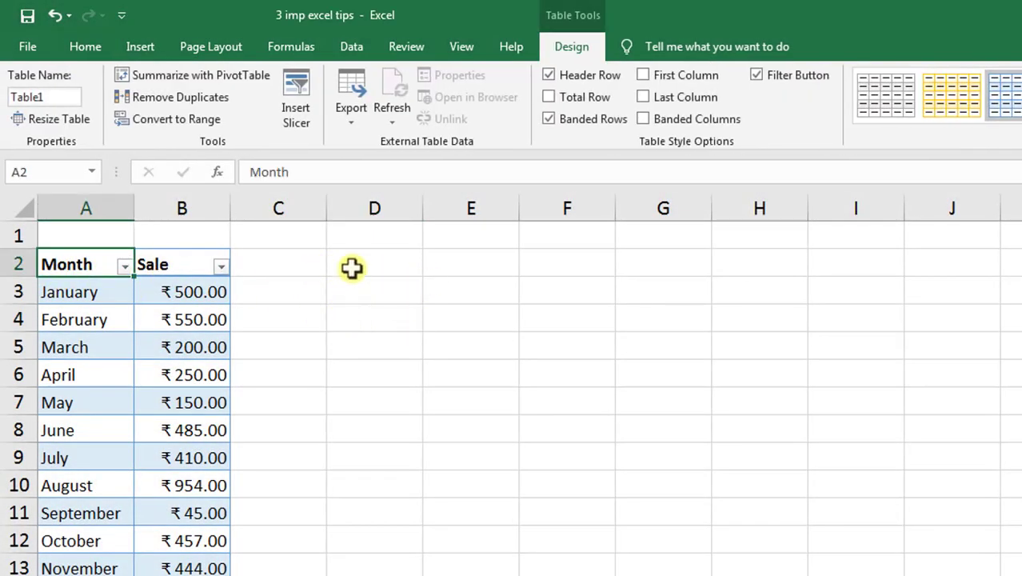
drag(69, 232, 160, 233)
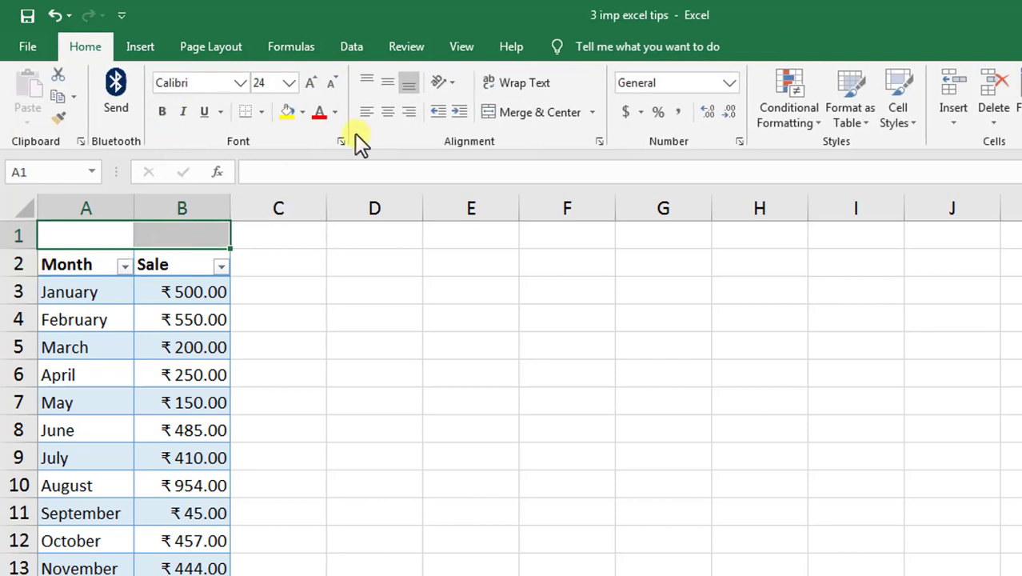
Step: Merge and centre A1:B1 and enter the title 'LEARN COMPUTER'
click(536, 113)
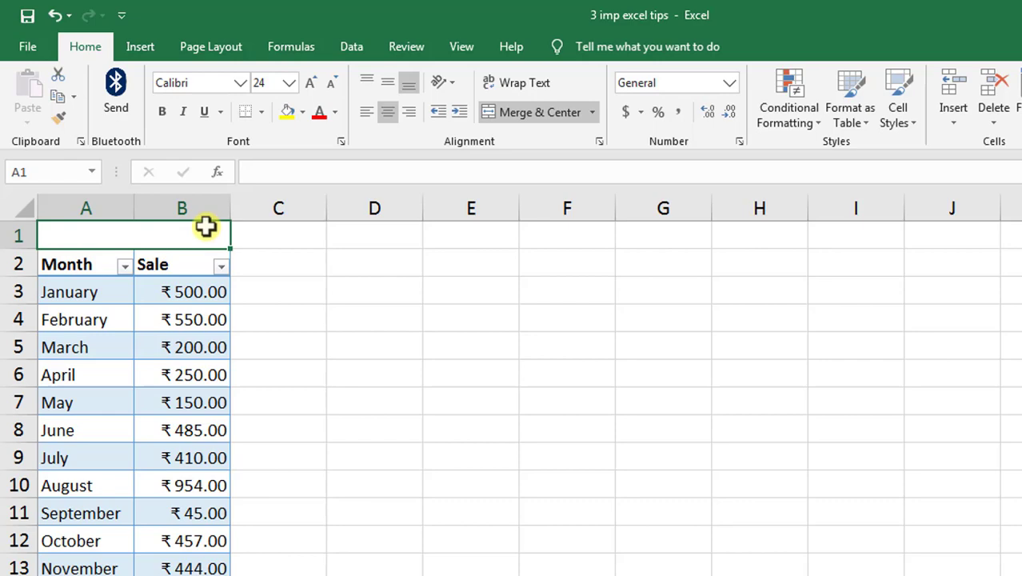
text(LEARN COMPUTER)
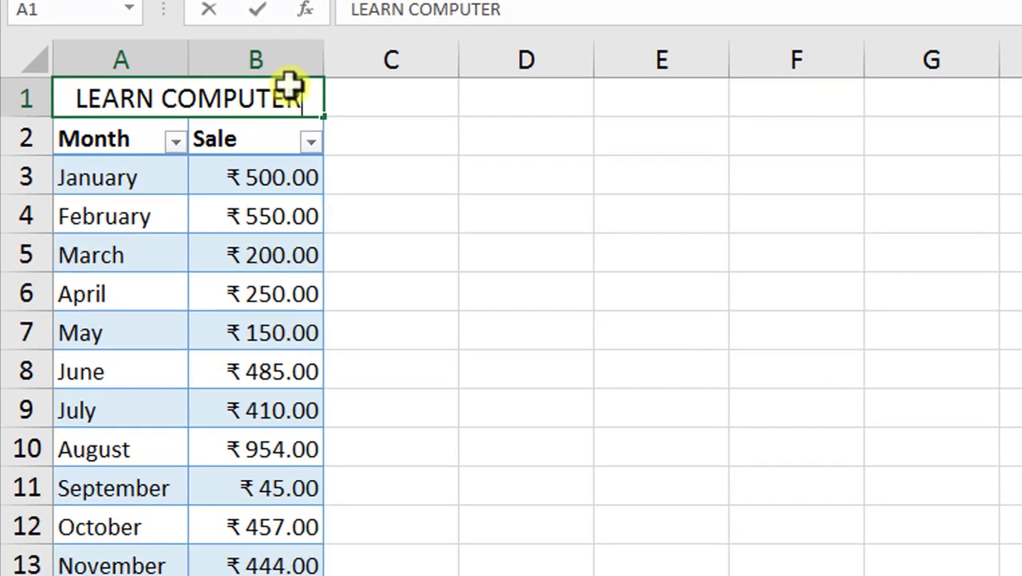
key(Return)
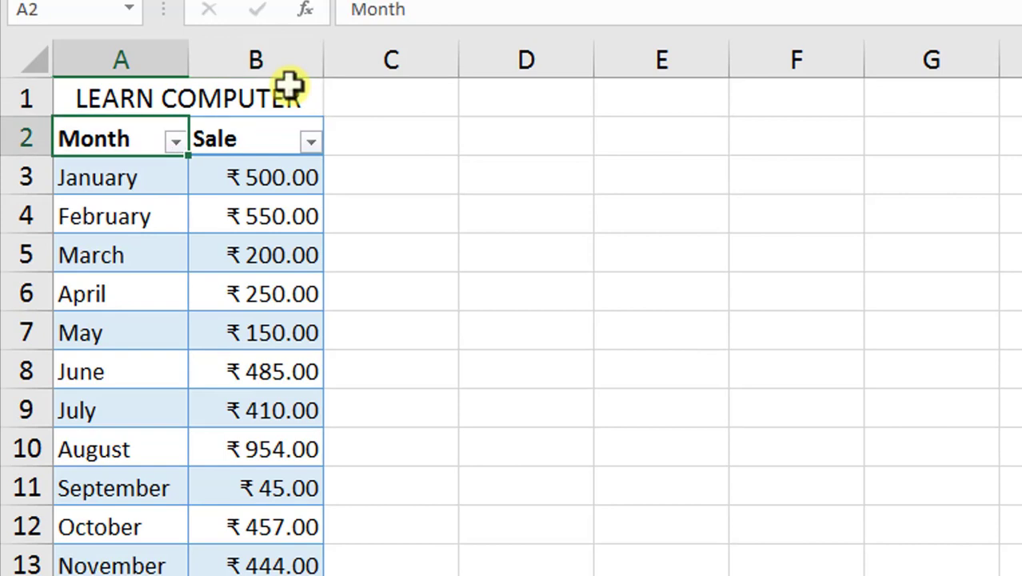
Step: Add 'TELUGU CHANNEL' as a second title line and heighten row 1 to show both
click(289, 82)
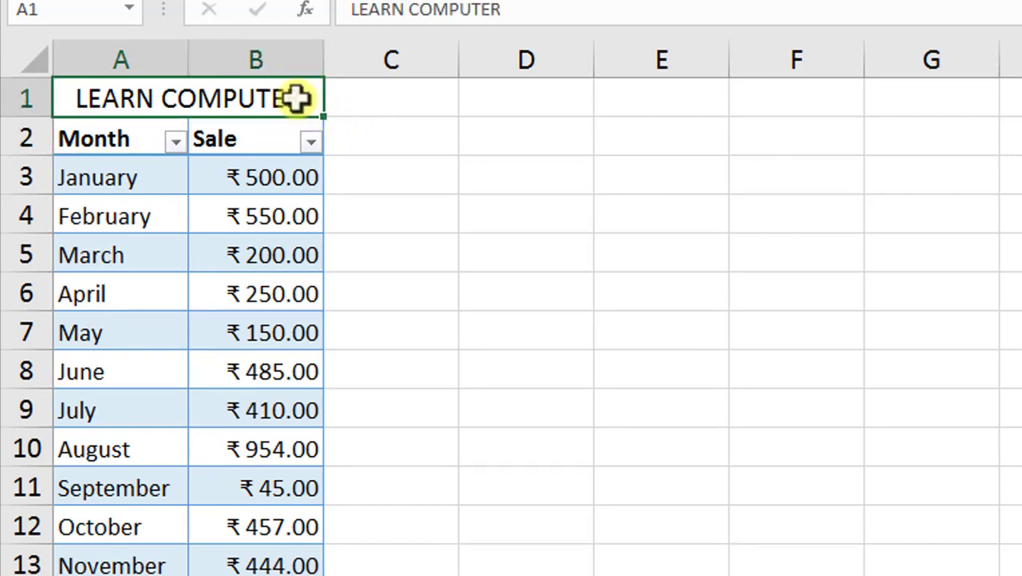
double_click(315, 98)
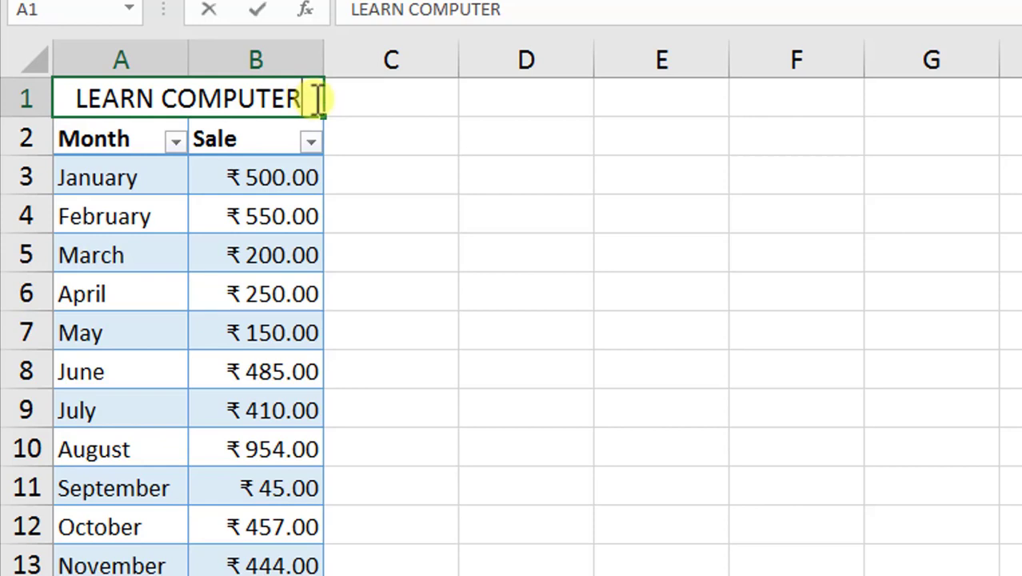
key(alt+Return)
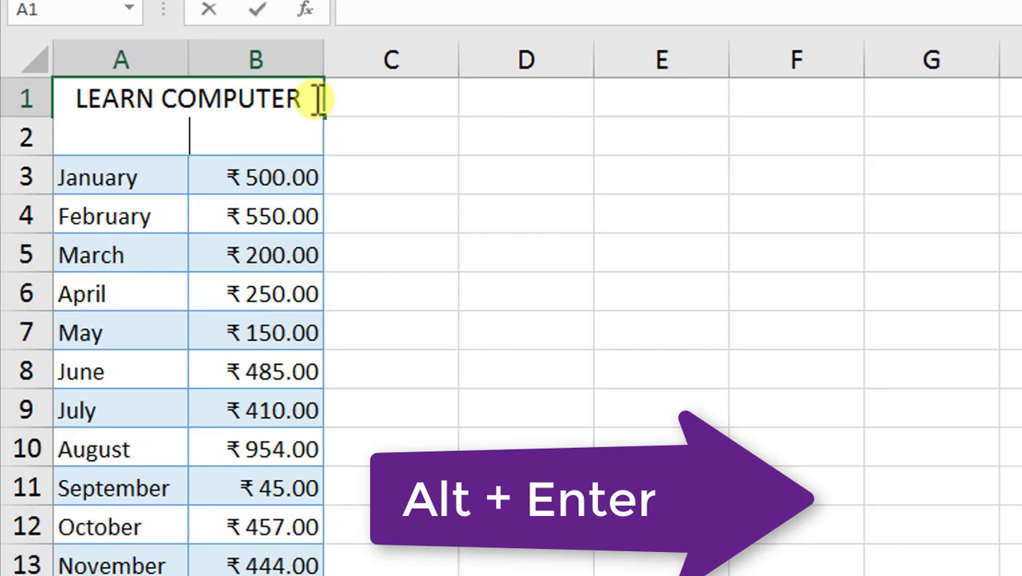
text(TELUGU)
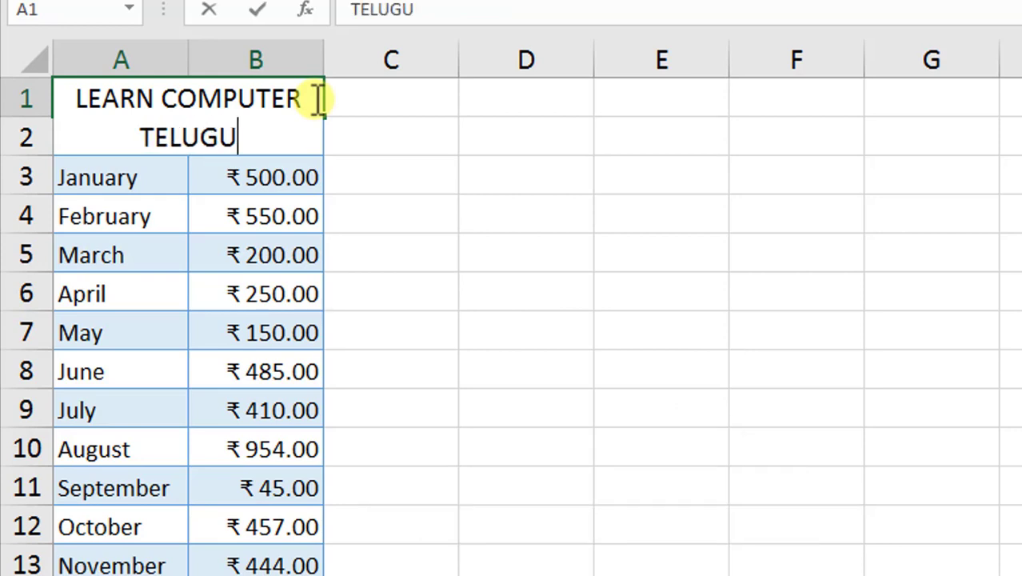
text( CHANNEL)
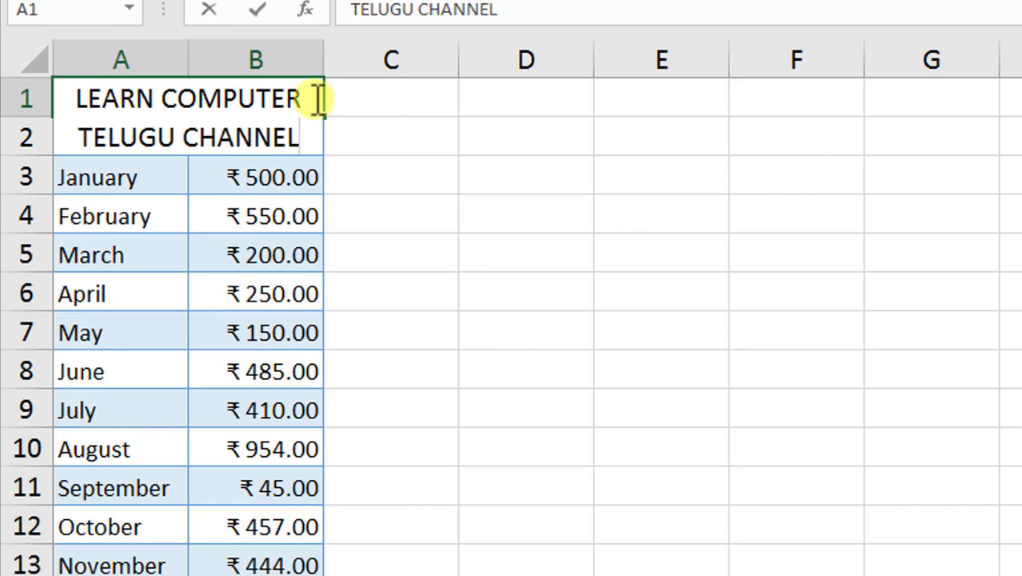
key(Return)
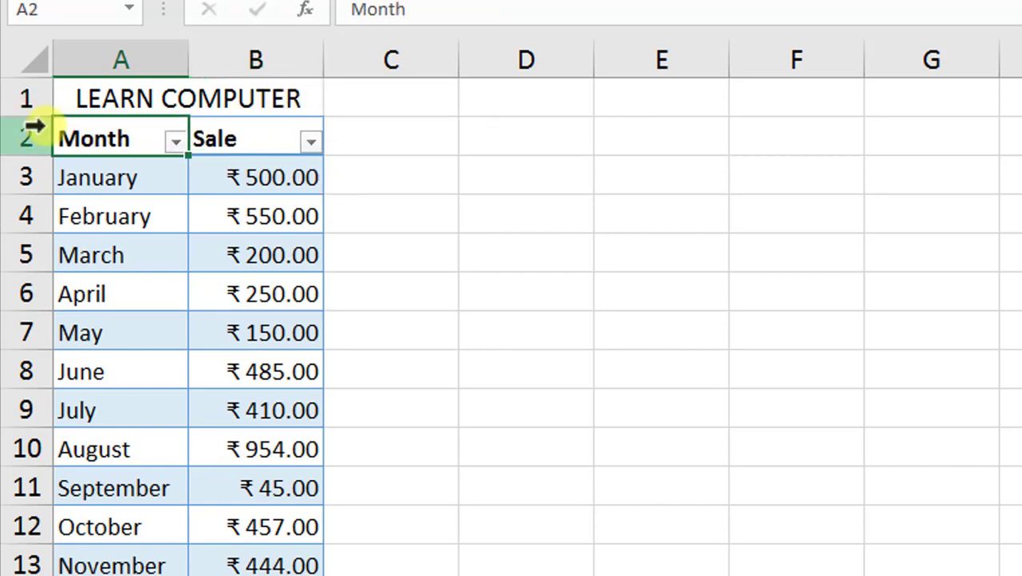
drag(19, 117, 46, 164)
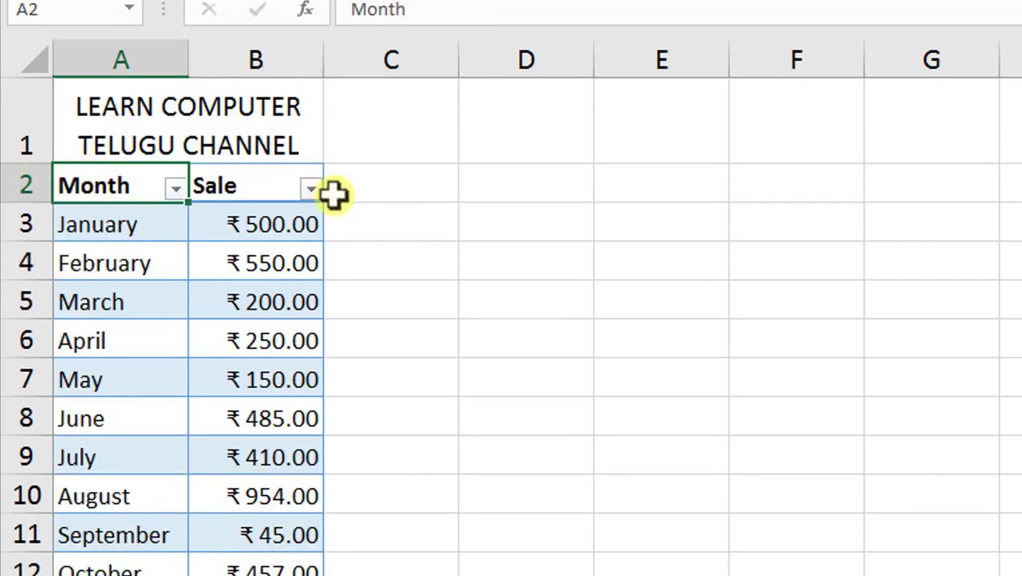
click(266, 107)
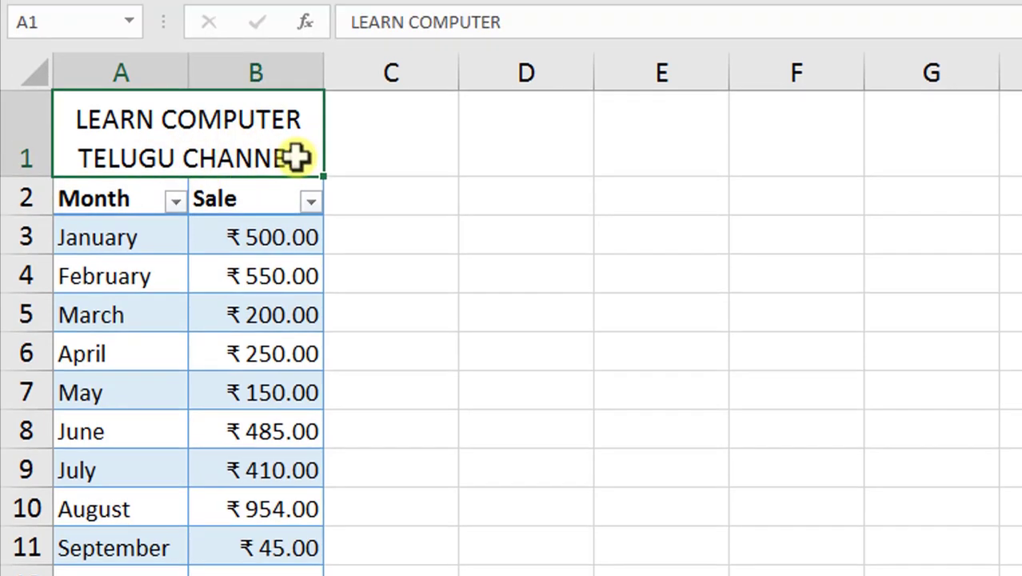
Step: Set the TELUGU CHANNEL title line to font size 12 in red
double_click(298, 159)
drag(299, 375, 80, 375)
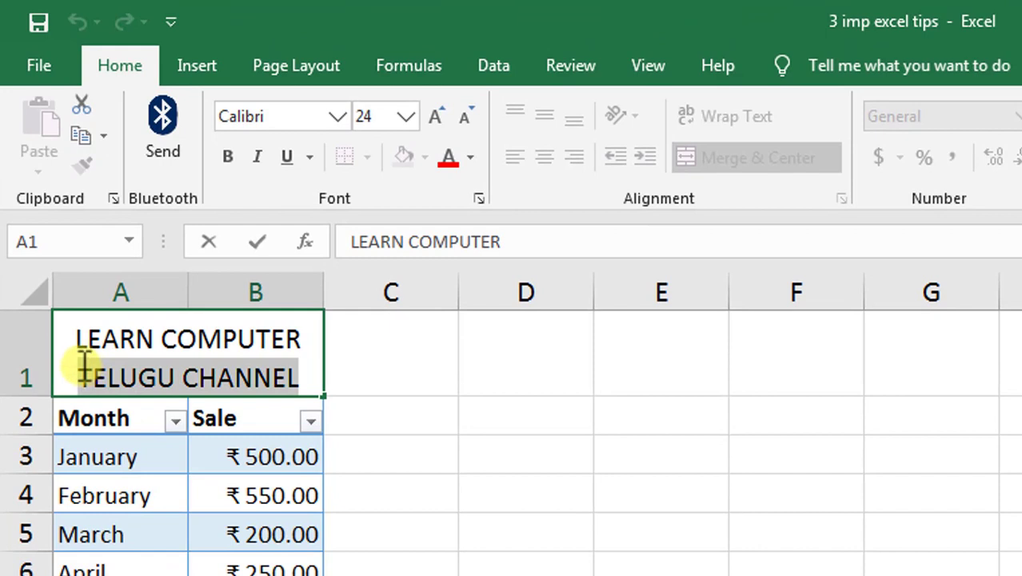
click(405, 118)
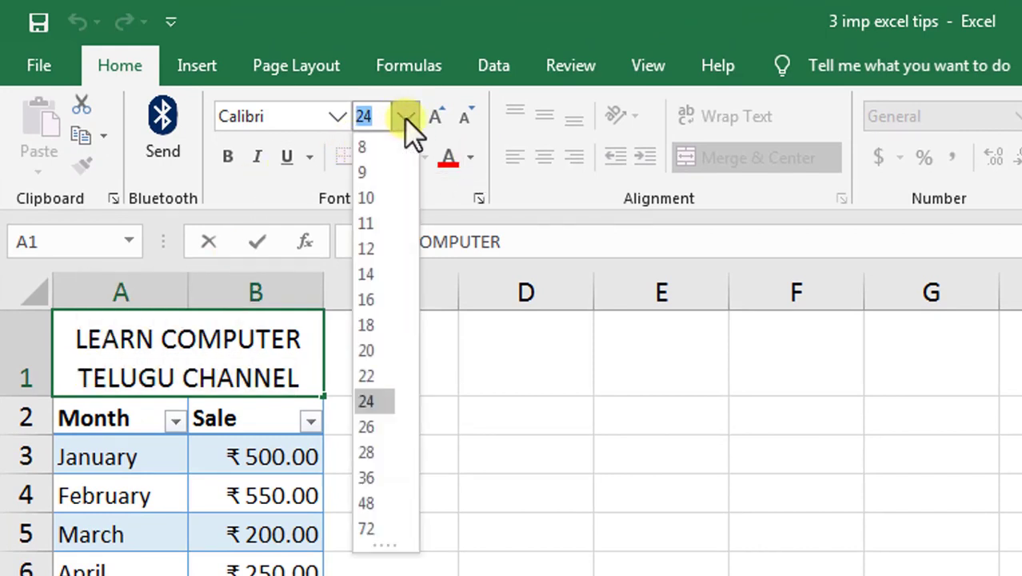
click(369, 251)
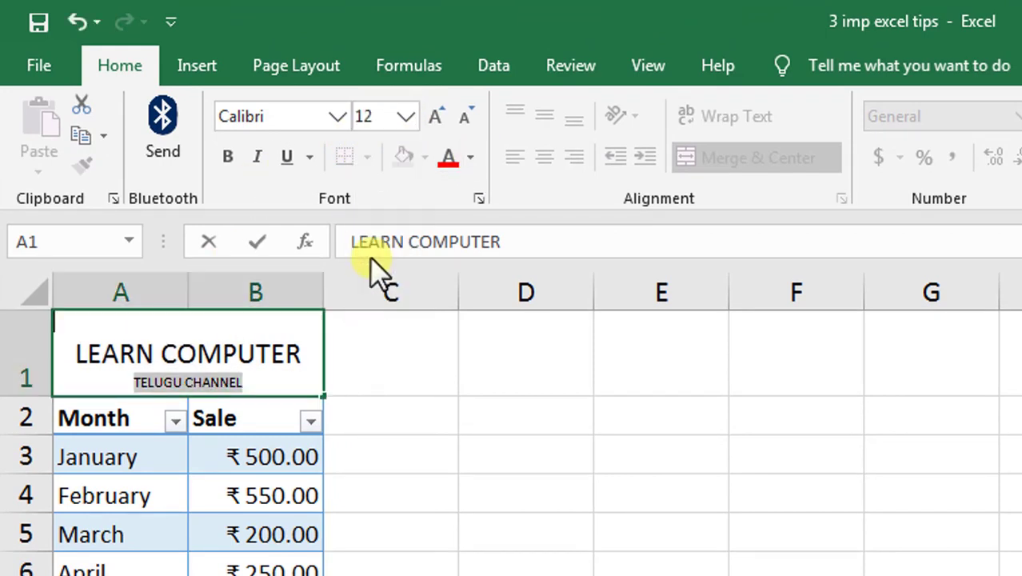
click(448, 158)
click(381, 479)
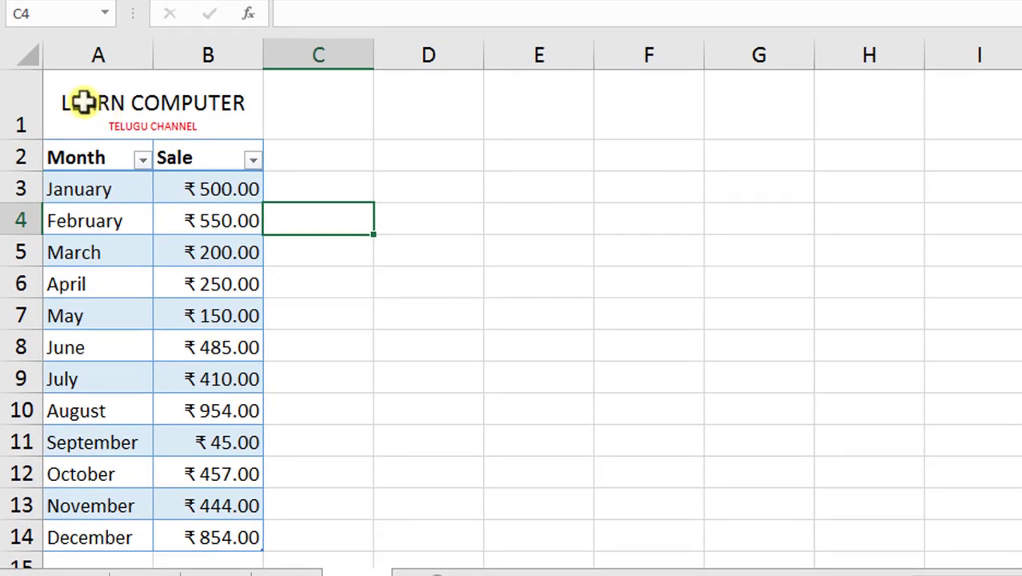
Step: Select the title and table range, go to B14, then jump back to A1 with Ctrl+Home
mouse_move(82, 100)
mouse_down()
mouse_move(179, 391)
mouse_move(181, 540)
mouse_up()
click(497, 274)
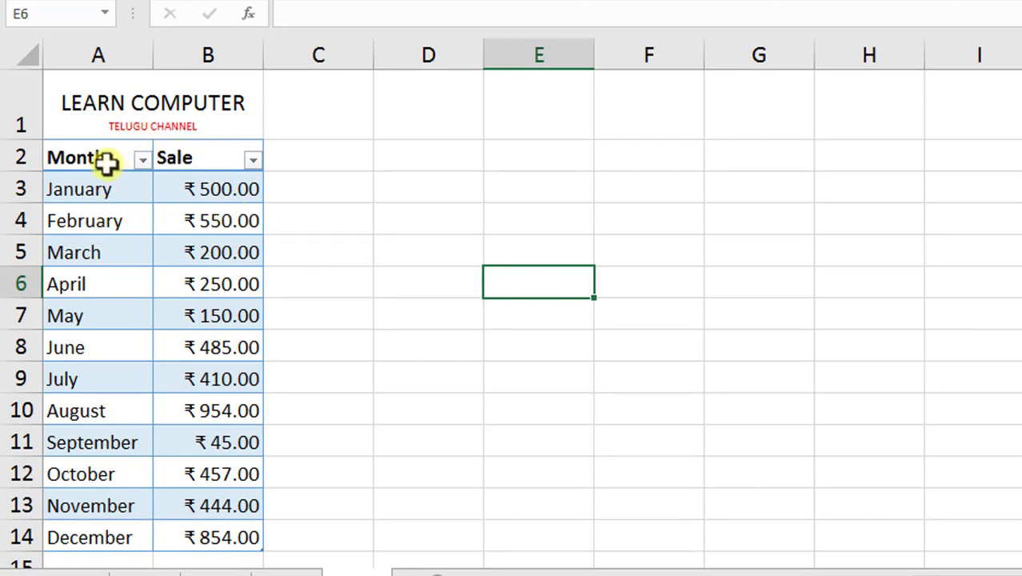
click(240, 535)
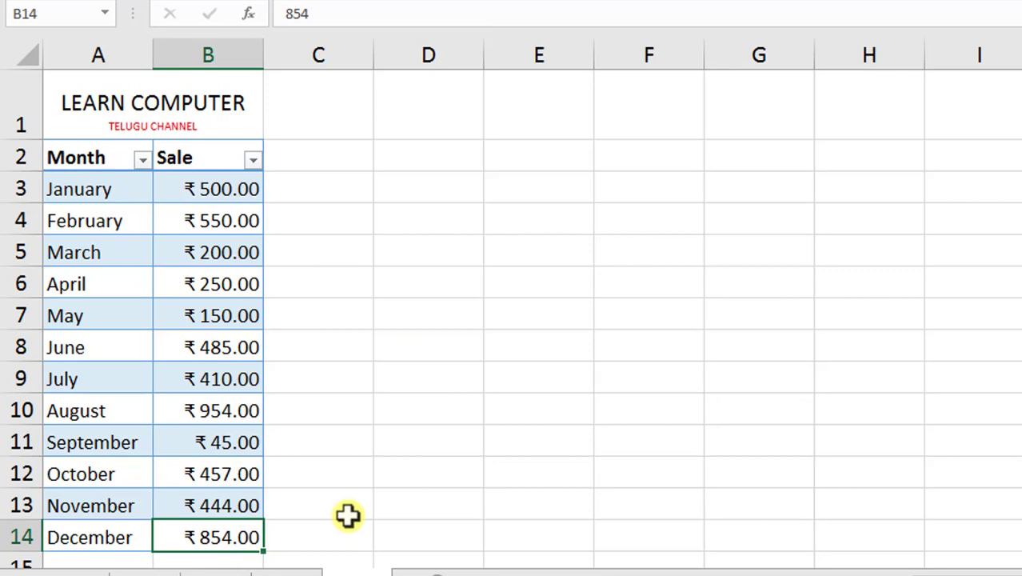
key(ctrl+Home)
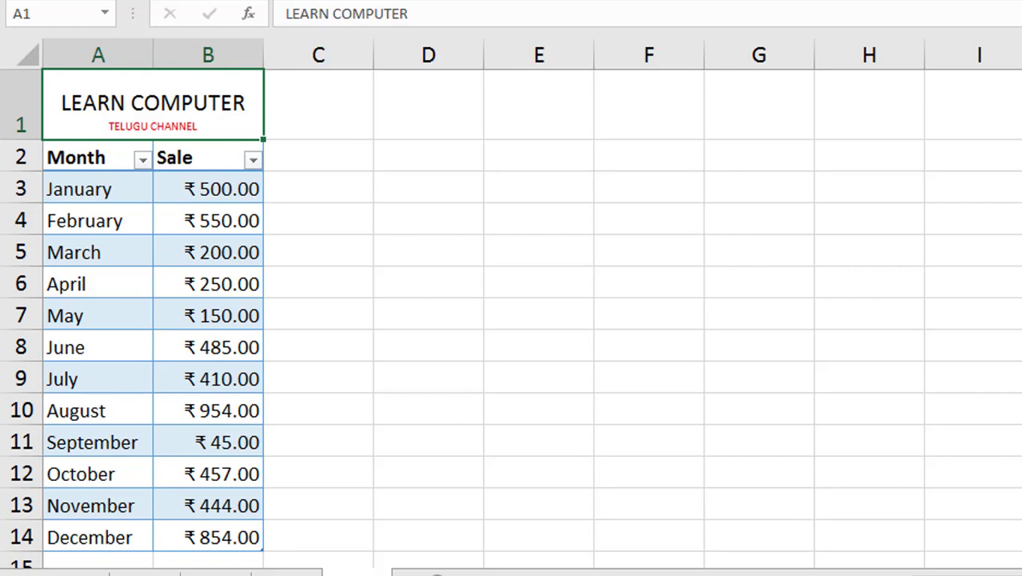
key(ctrl+End)
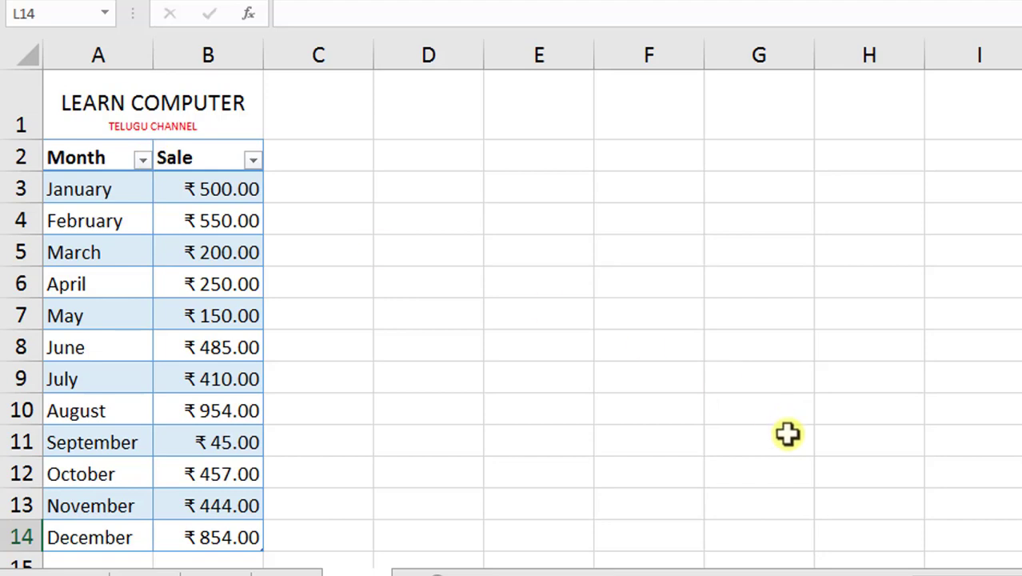
key(ctrl+Home)
key(ctrl+End)
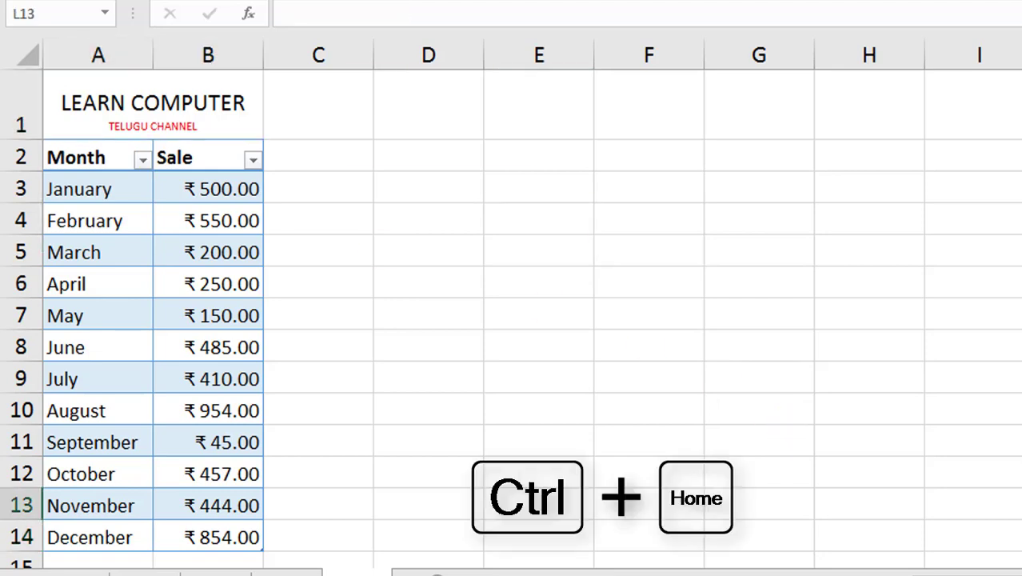
key(ctrl+Home)
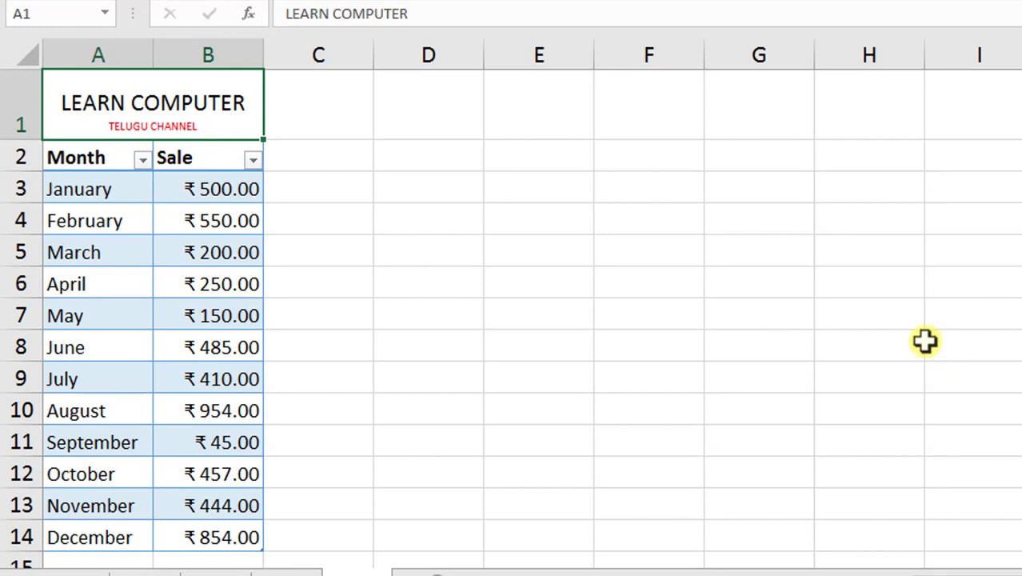
key(ctrl+End)
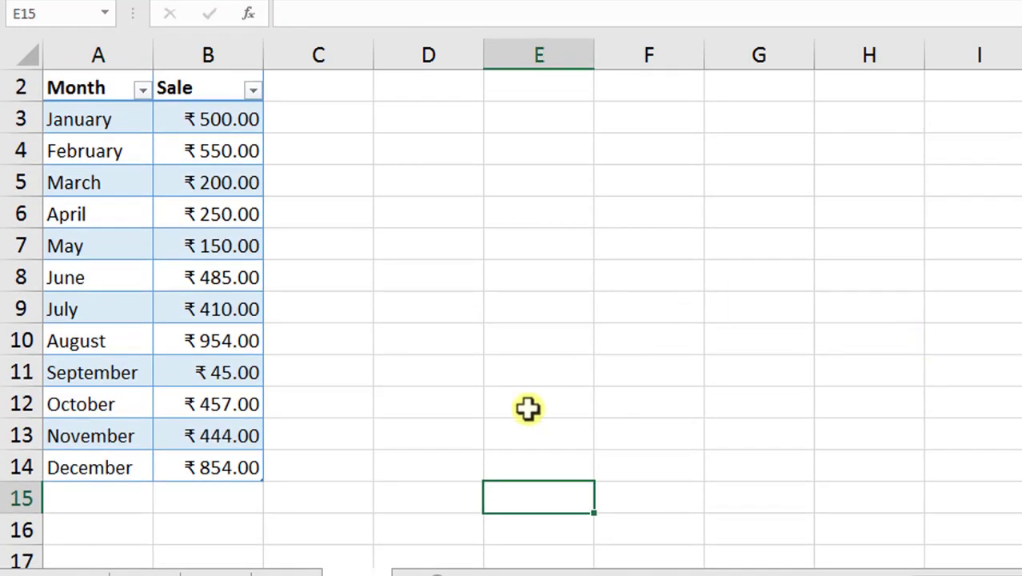
Step: Clear the title from A1 with Ctrl+Home and Delete
scroll(527, 408, up, 1)
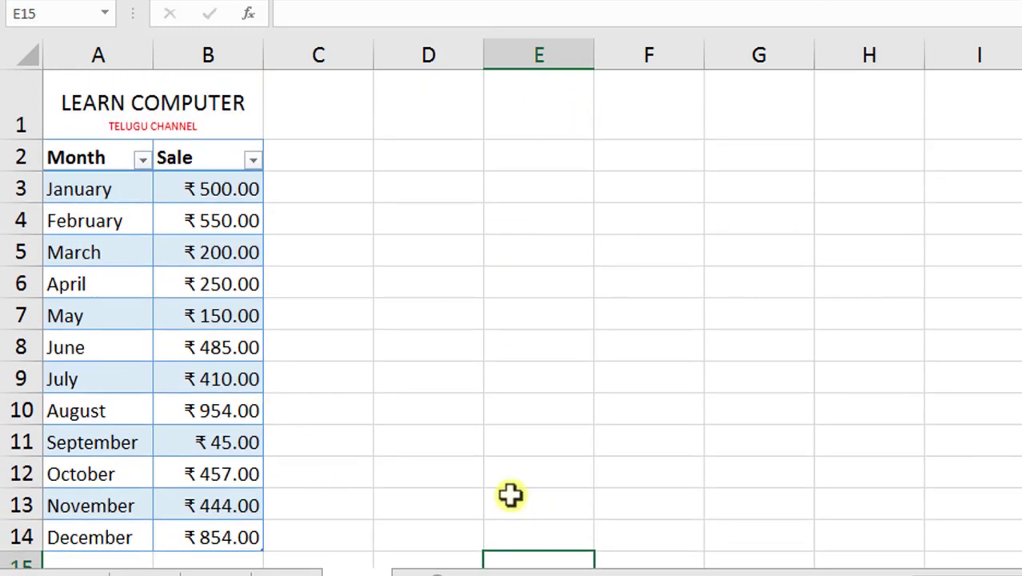
key(ctrl+Home)
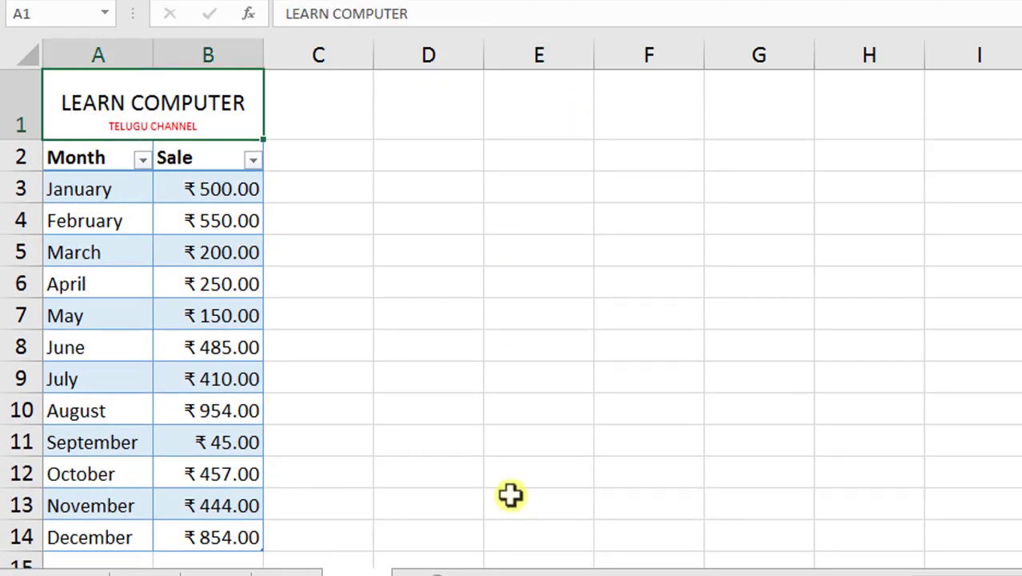
key(Delete)
Step: Move around the table with Ctrl+arrow keys, then select it all with Ctrl+Shift+Right and Down
key(Down)
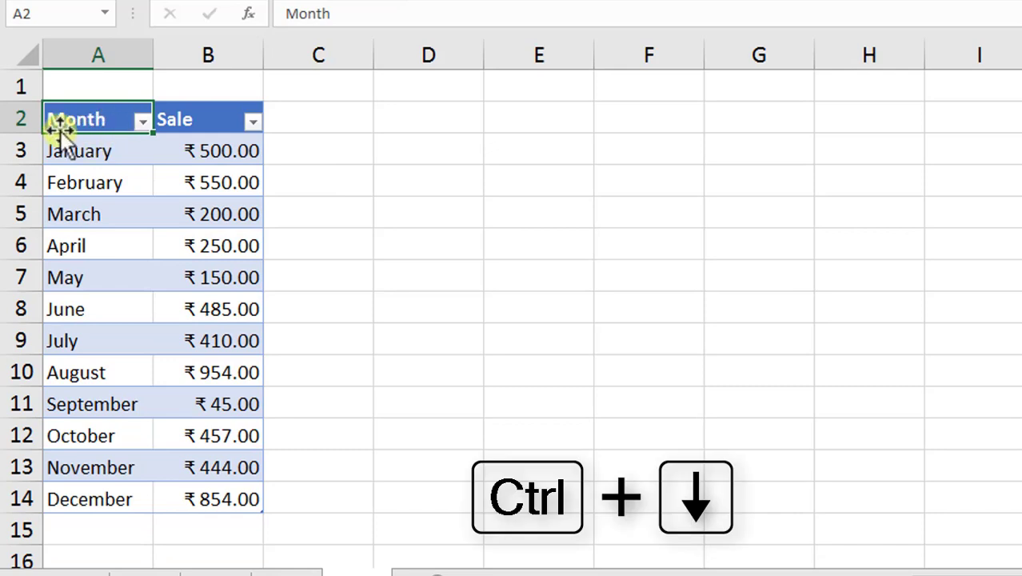
key(ctrl+Down)
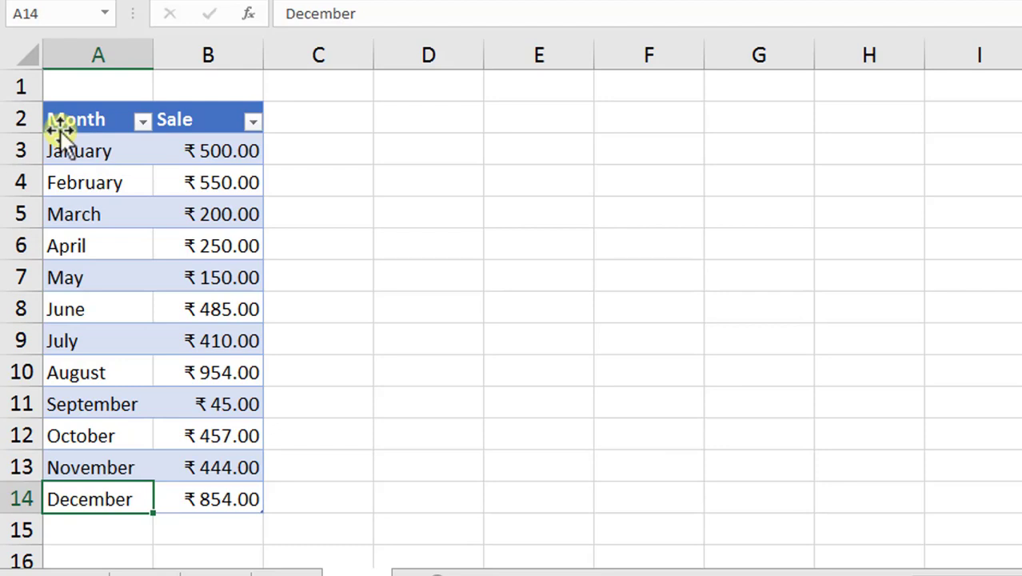
key(ctrl+Right)
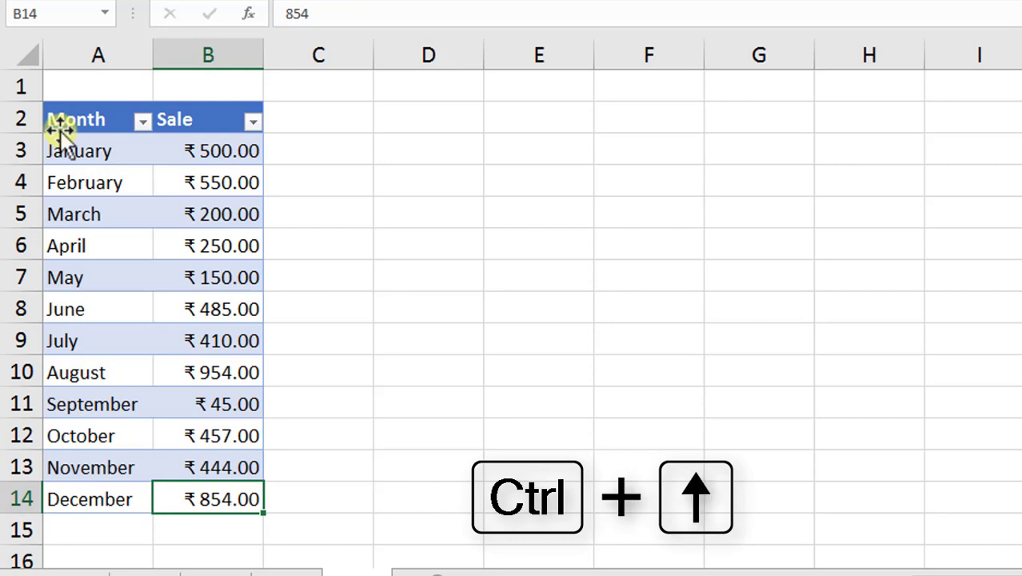
key(ctrl+Up)
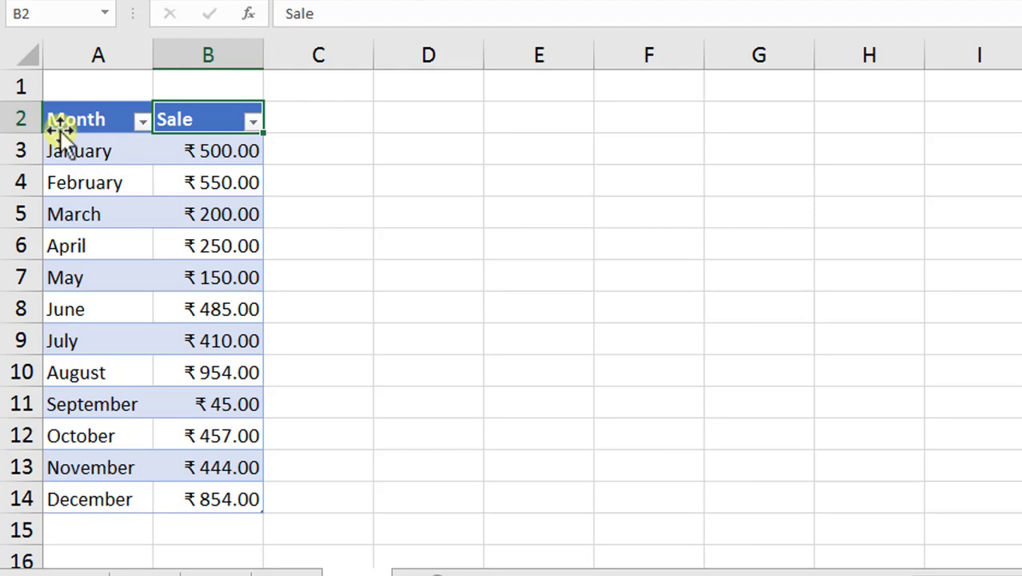
key(ctrl+Left)
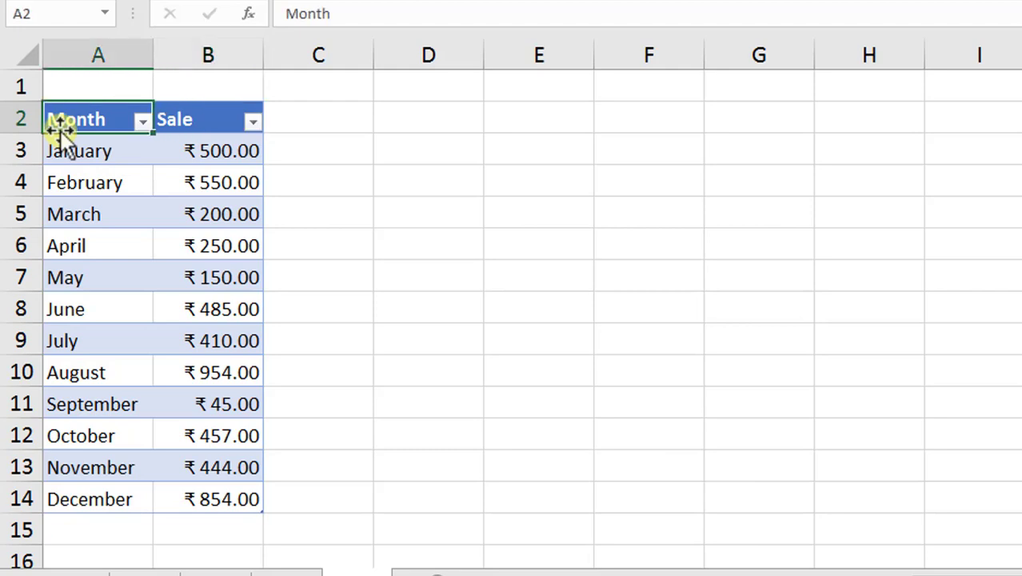
key(ctrl+shift+Right)
key(ctrl+shift+Down)
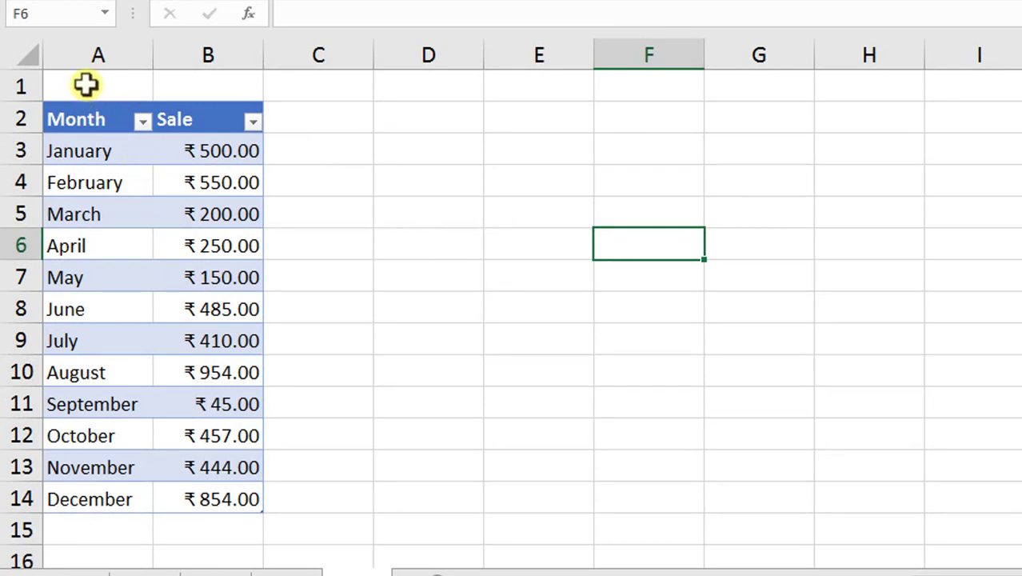
click(87, 86)
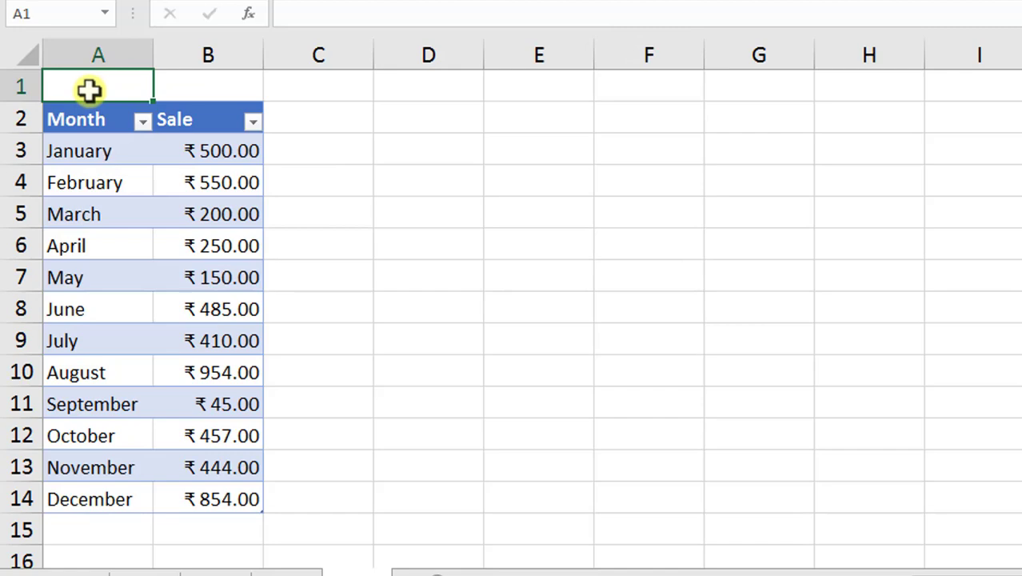
key(ctrl+Right)
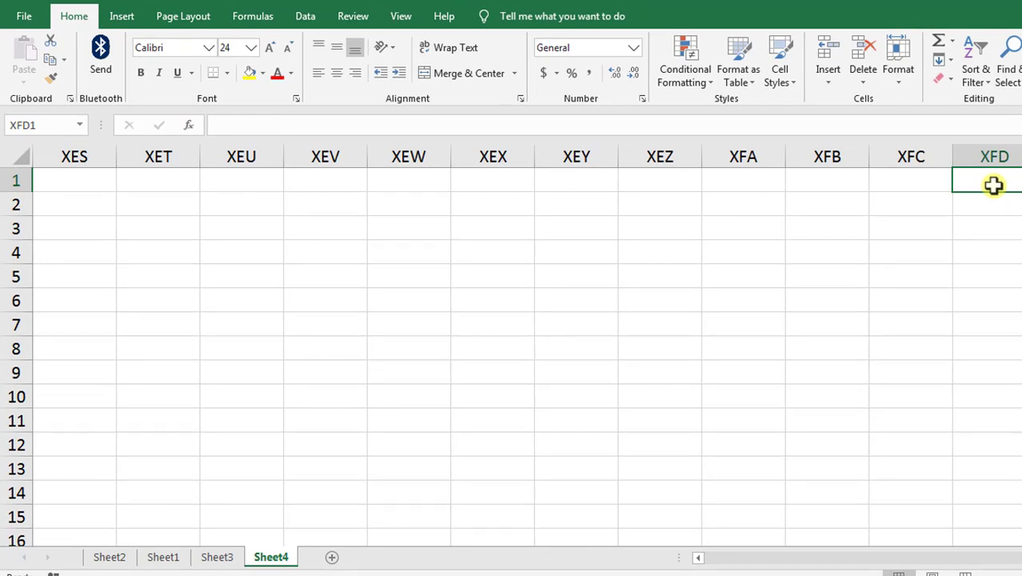
key(ctrl+Left)
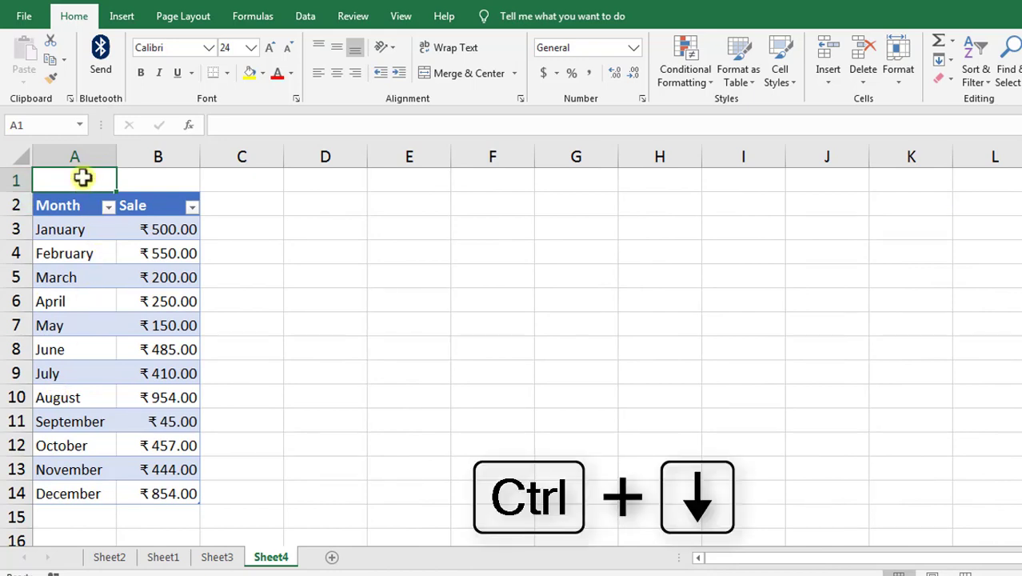
key(ctrl+Down)
key(ctrl+Down)
key(ctrl+Down)
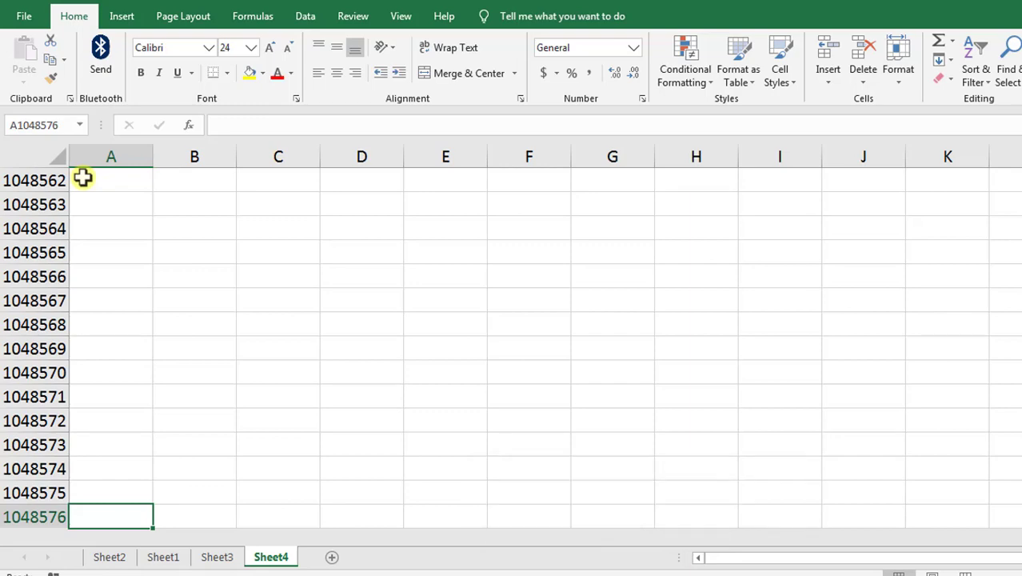
key(ctrl+Up)
key(ctrl+Up)
key(ctrl+Up)
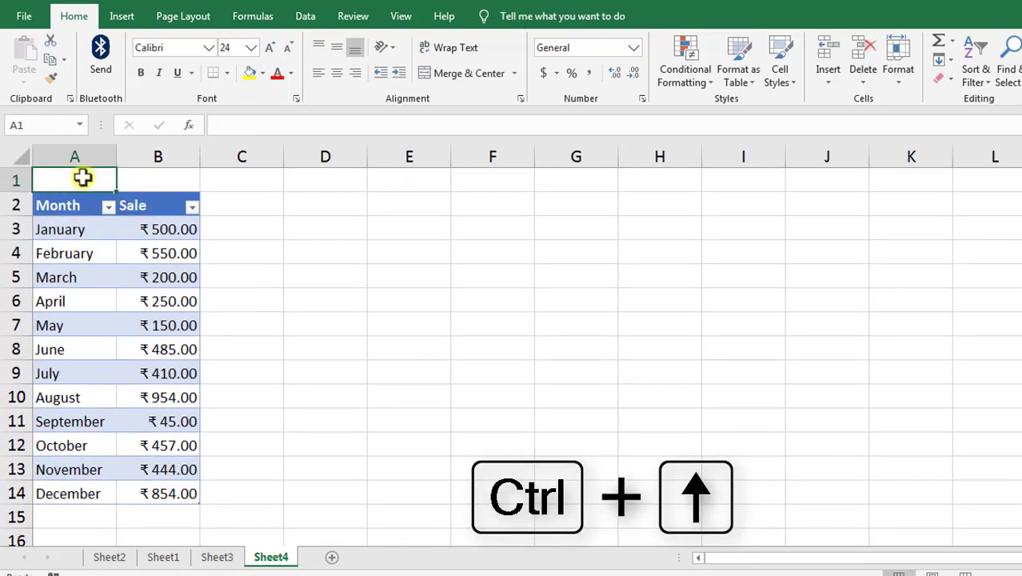
click(70, 493)
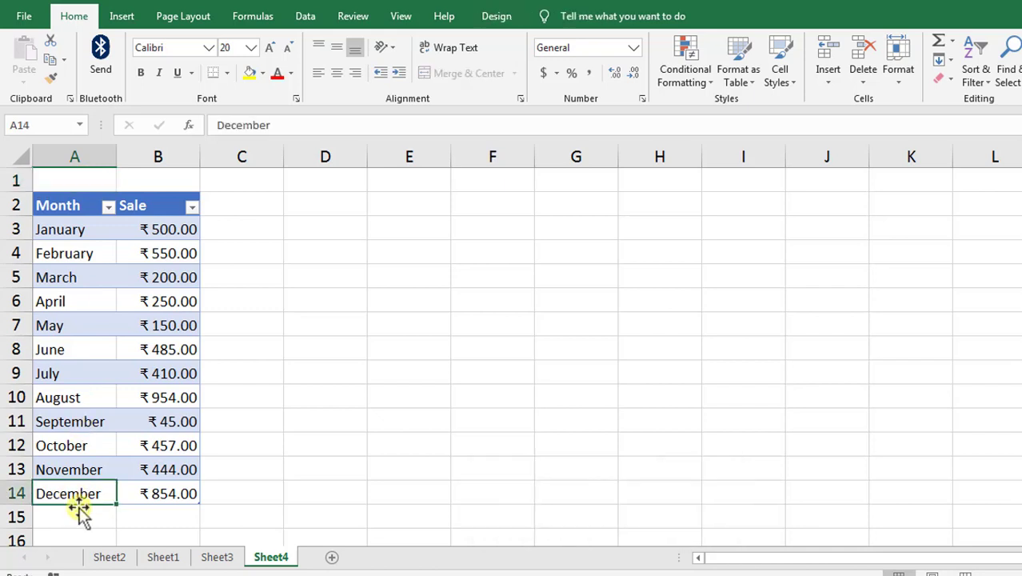
click(72, 182)
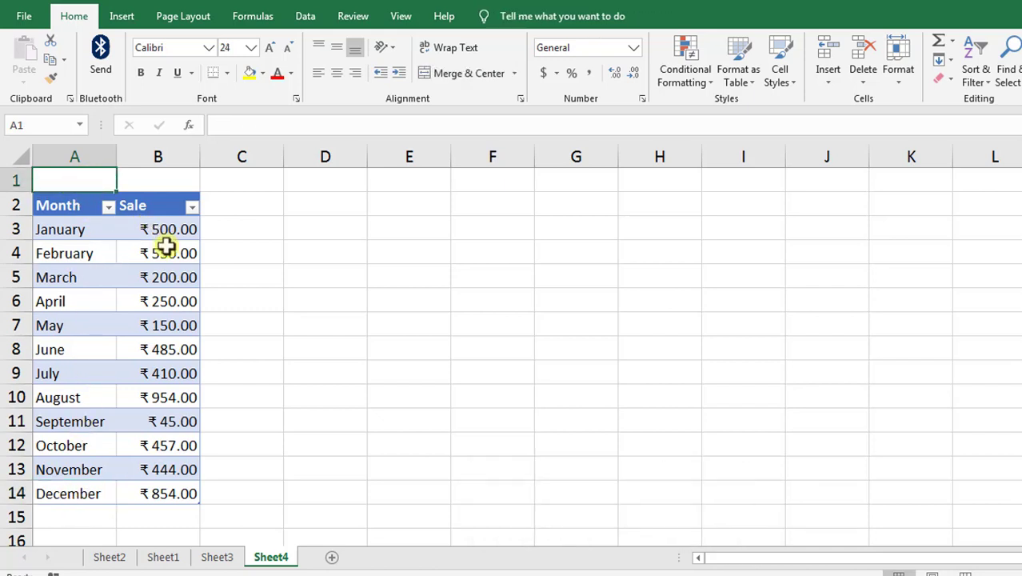